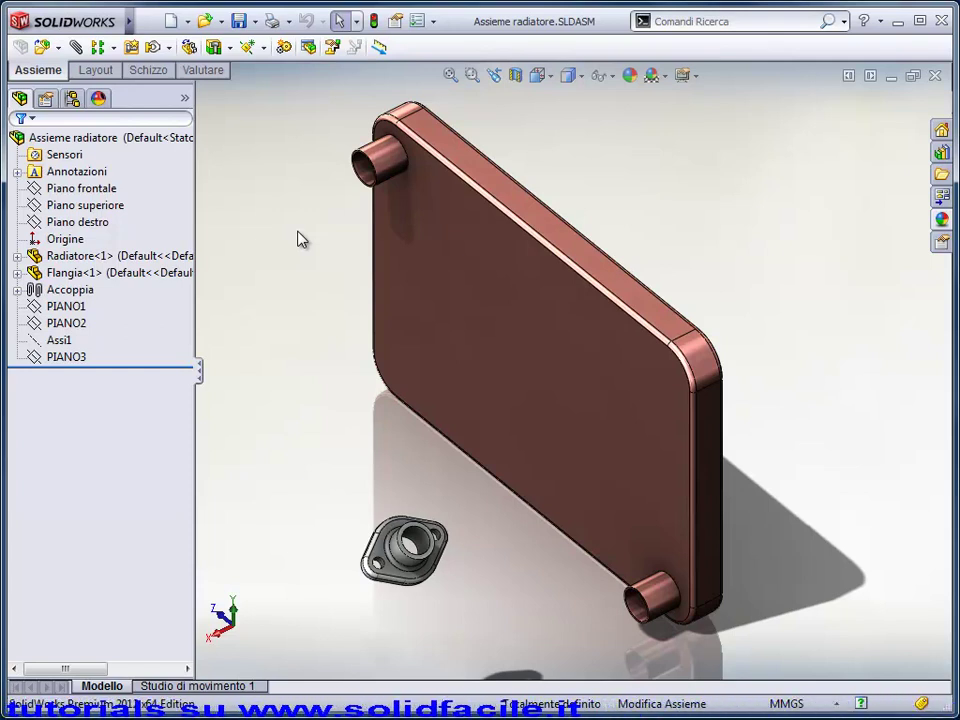
Insert a new part into the assembly, placing its sketch on the radiator's front face.
{"action": "left_click", "coordinate": [58, 48]}
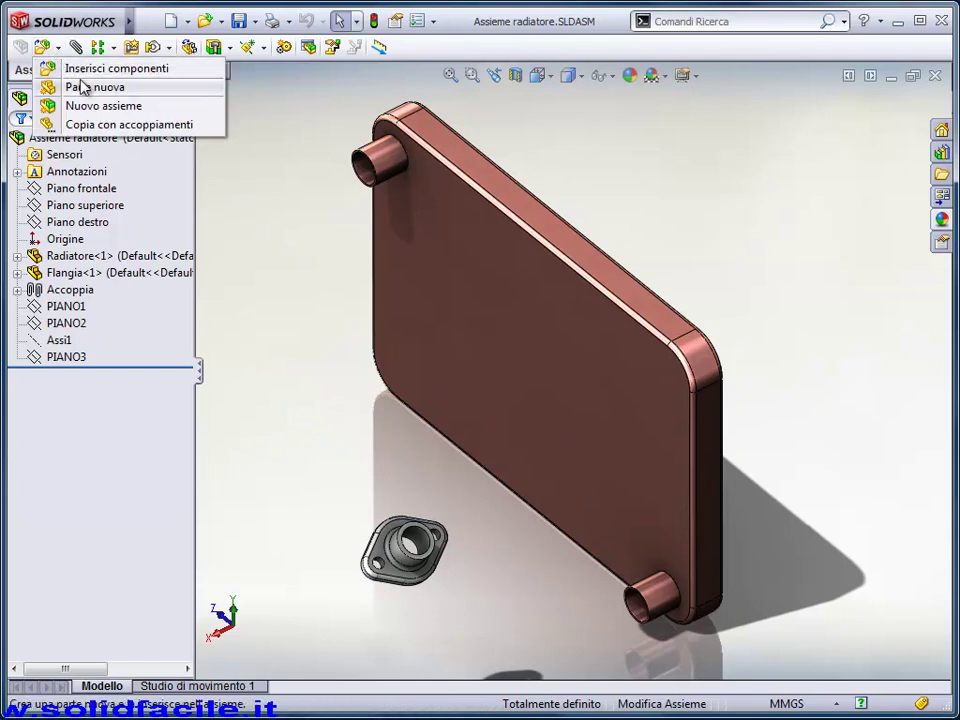
{"action": "left_click", "coordinate": [160, 90]}
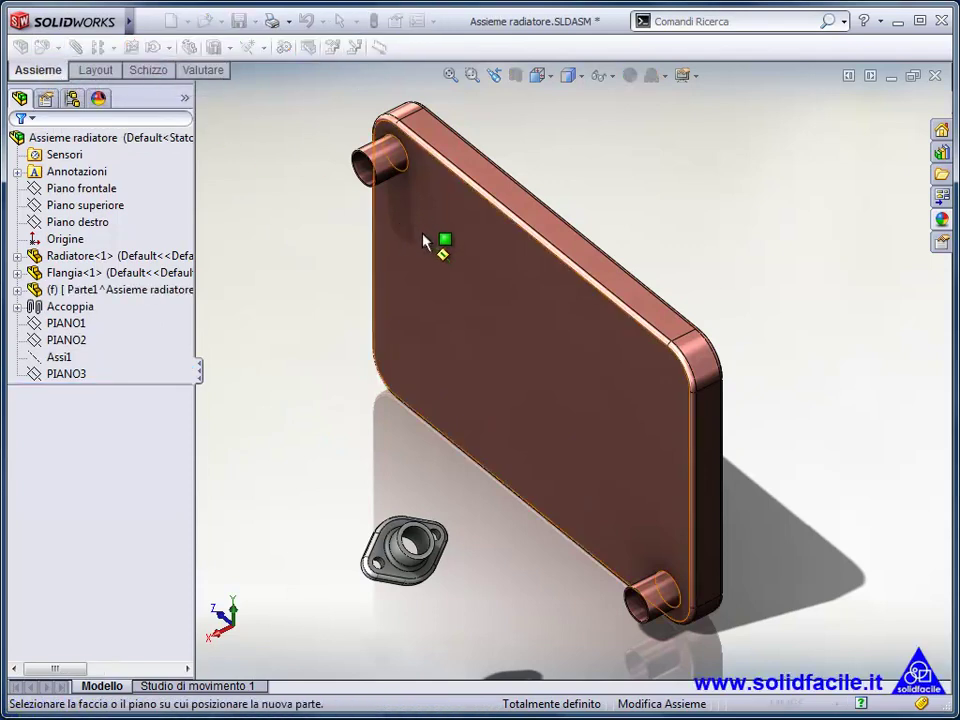
{"action": "left_click", "coordinate": [424, 242]}
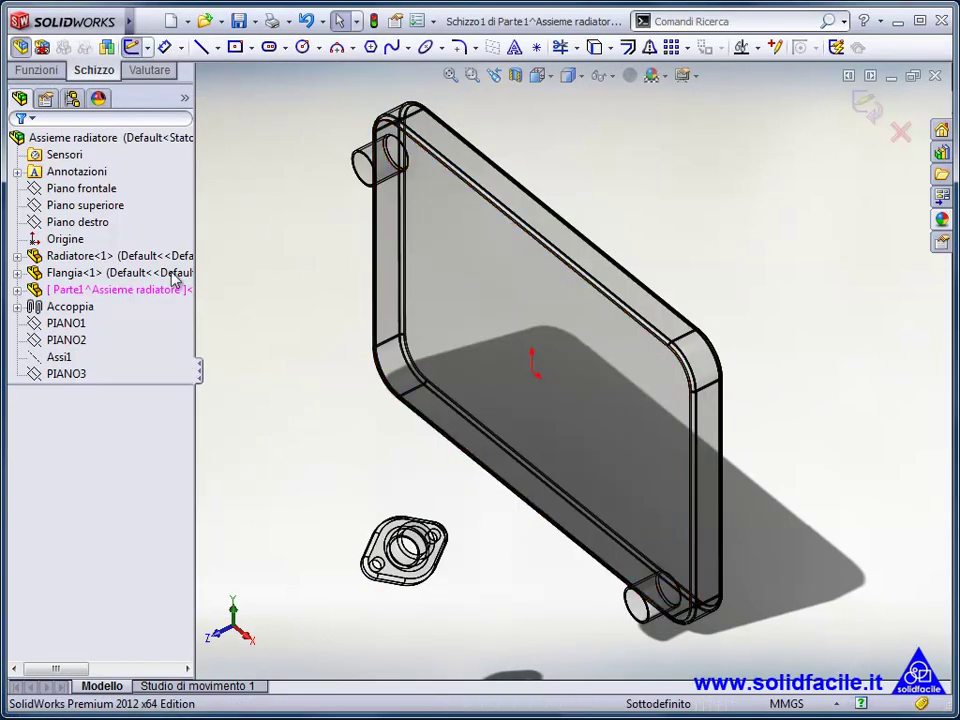
{"action": "left_click", "coordinate": [17, 307]}
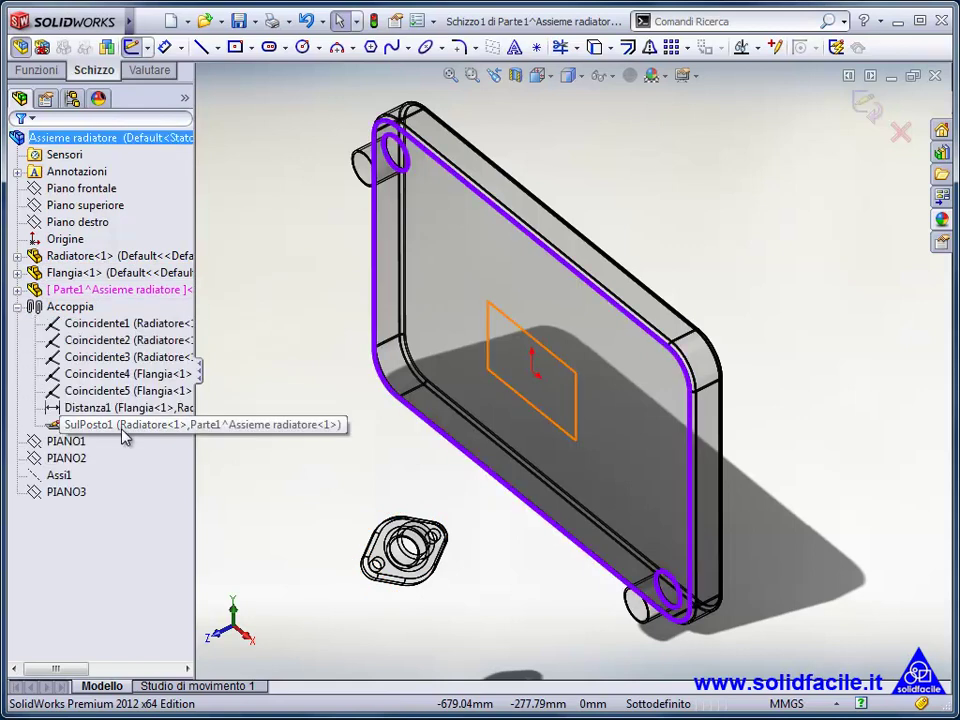
{"action": "left_click", "coordinate": [17, 307]}
Rename the new part Parte1 to 'Tubo superiore'.
{"action": "right_click", "coordinate": [73, 290]}
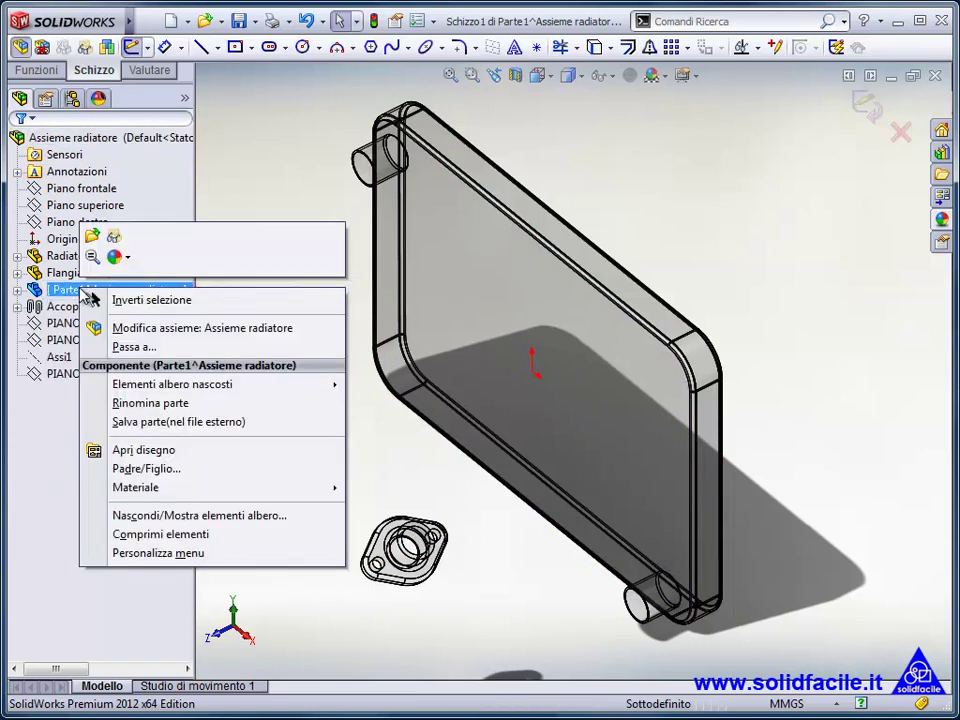
{"action": "left_click", "coordinate": [182, 405]}
{"action": "type", "text": "Tubo superiore"}
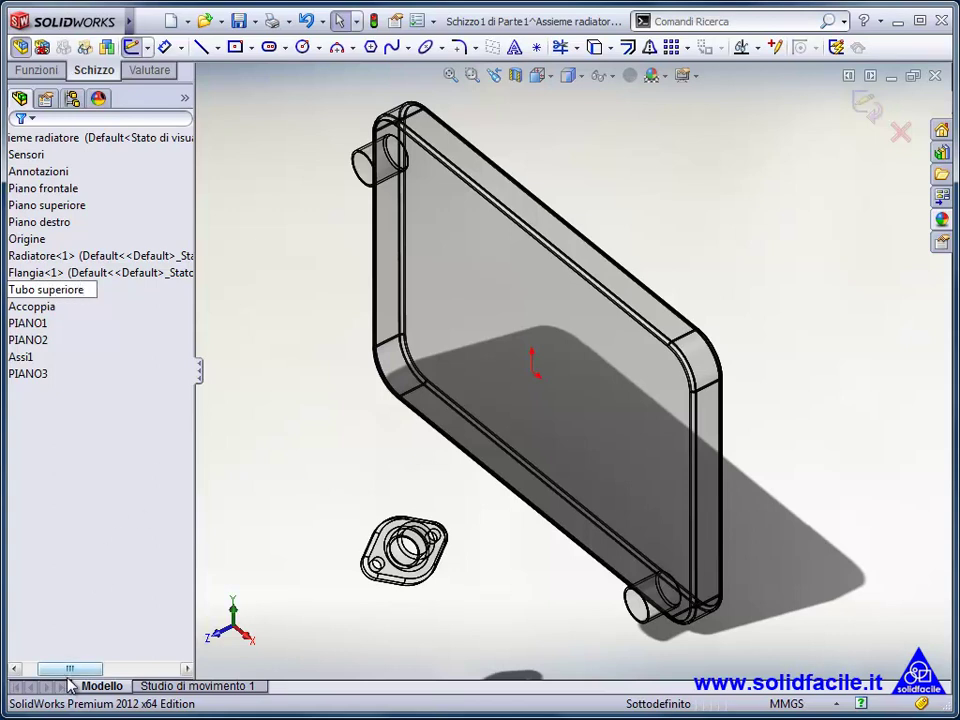
{"action": "key", "text": "Return"}
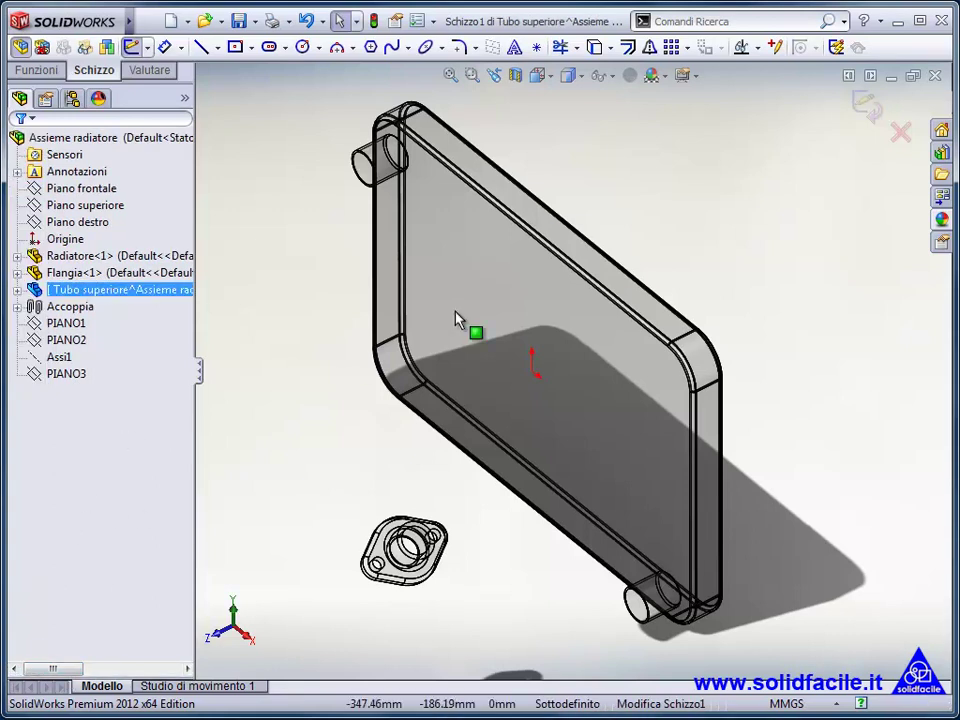
Exit the flat sketch and start a 3D sketch in Tubo superiore.
{"action": "left_click", "coordinate": [866, 104]}
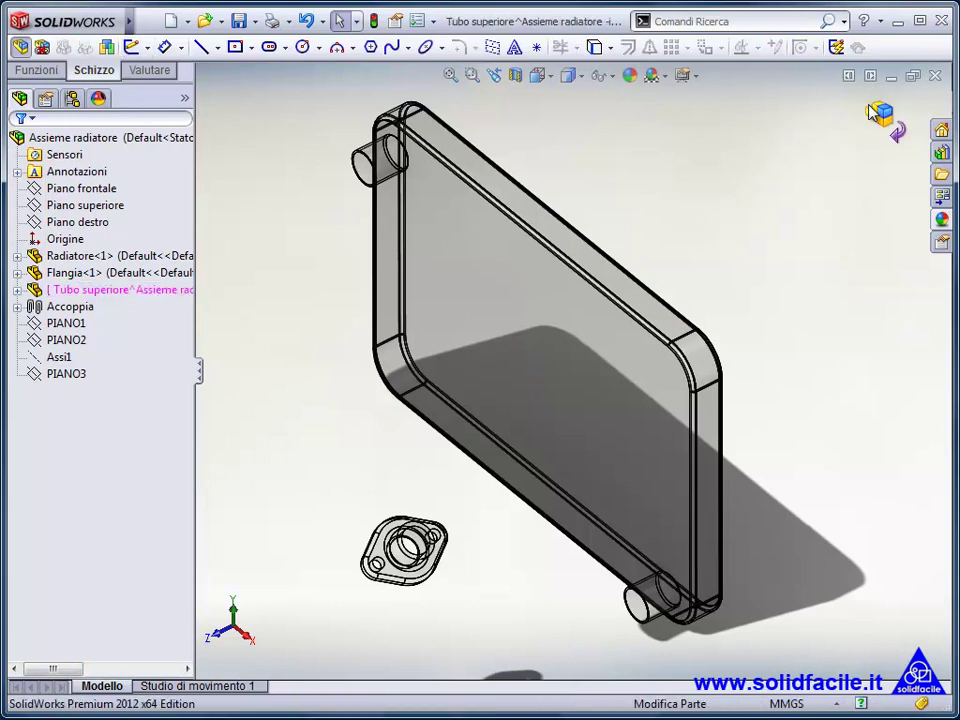
{"action": "left_click", "coordinate": [146, 48]}
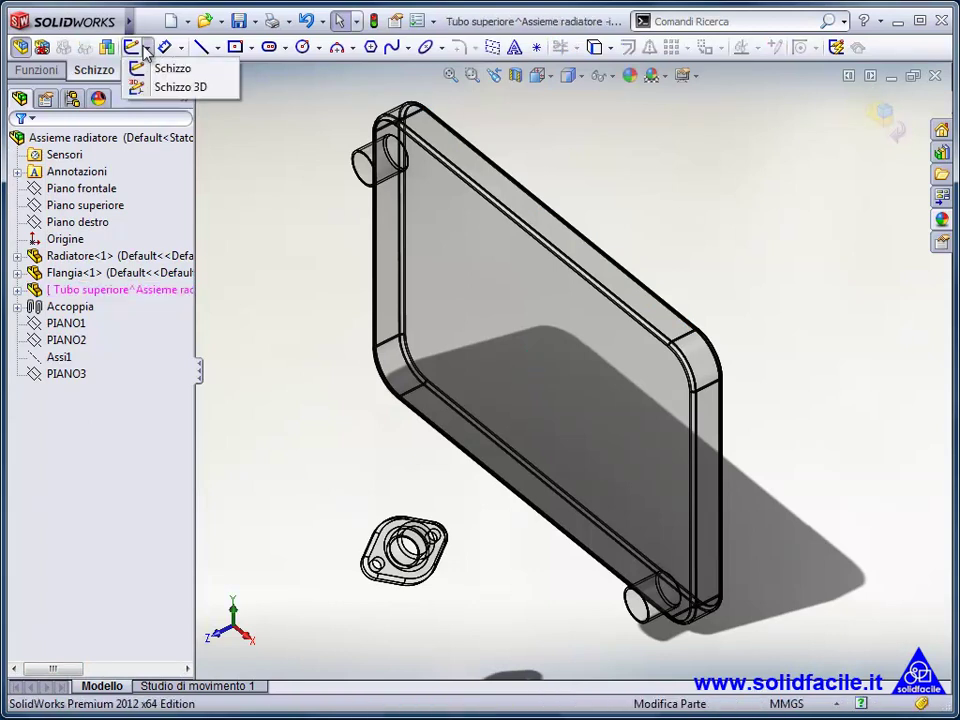
{"action": "left_click", "coordinate": [206, 90]}
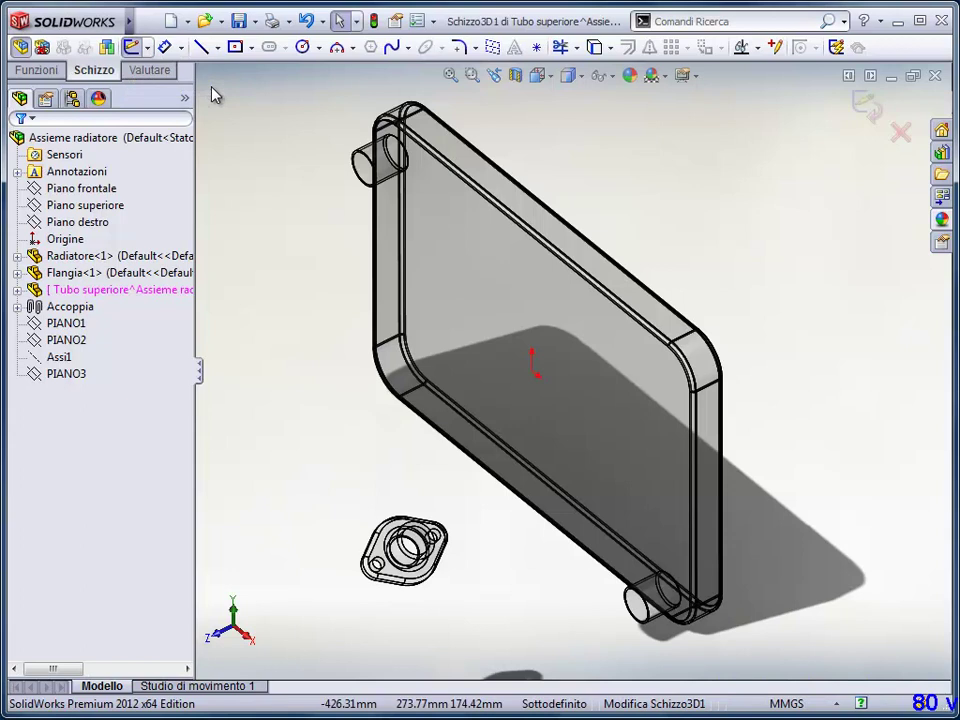
Draw a 177.41 mm line along Z in the ZX plane from the upper radiator inlet.
{"action": "left_click", "coordinate": [201, 47]}
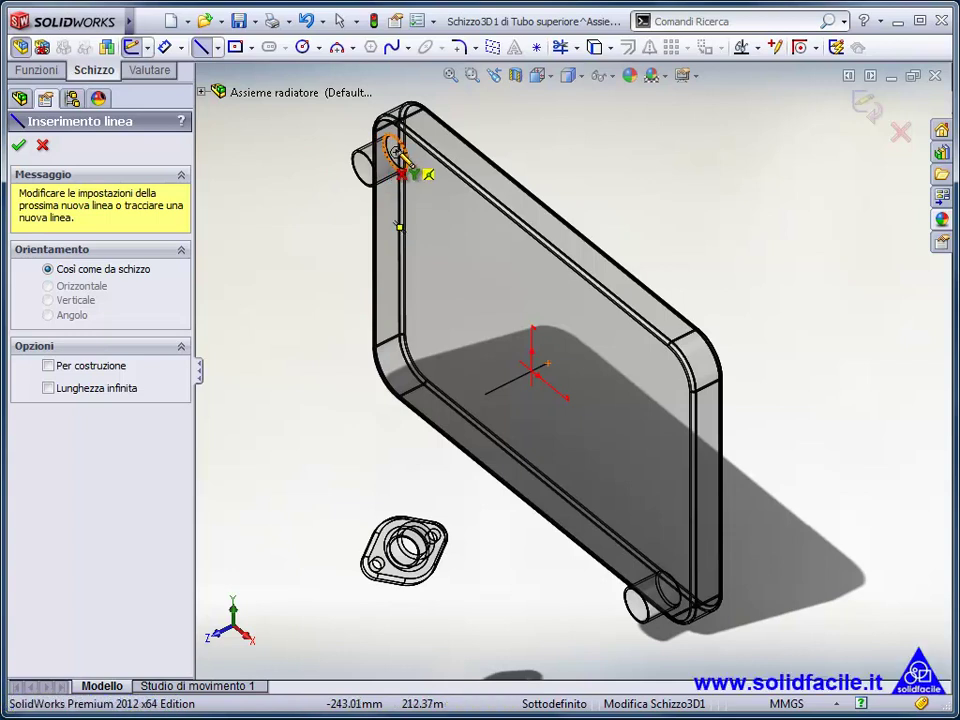
{"action": "left_click", "coordinate": [397, 156]}
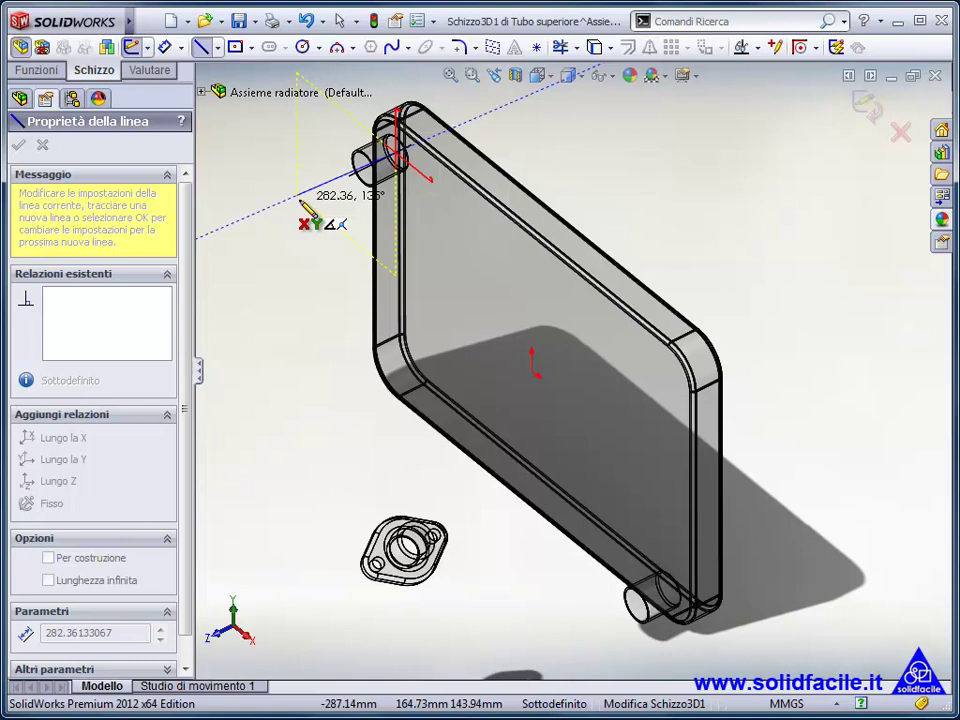
{"action": "key", "text": "Tab"}
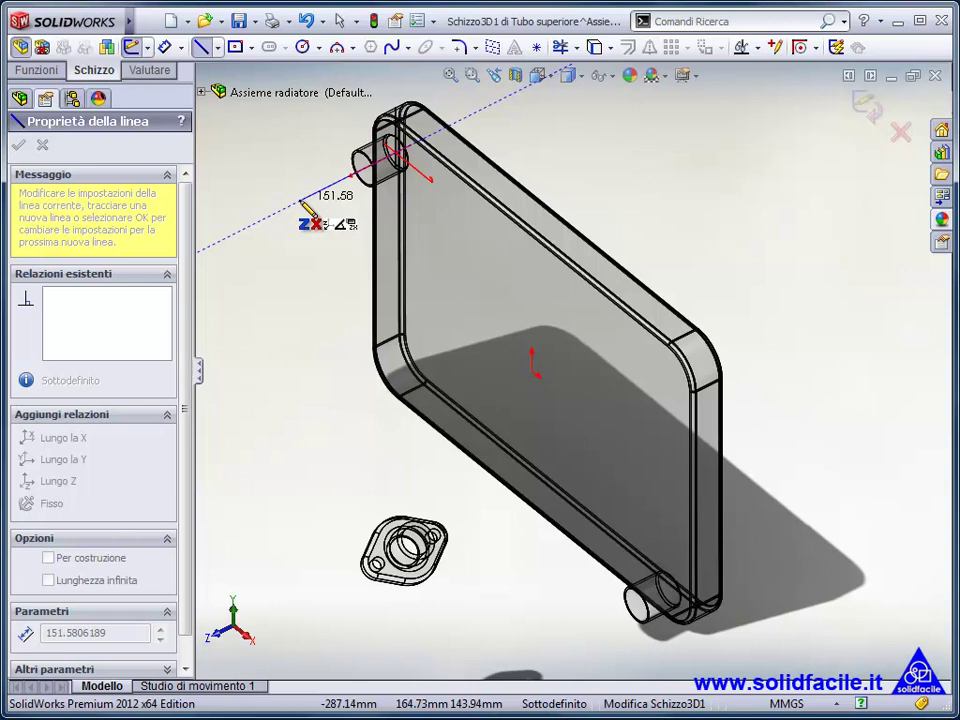
{"action": "left_click", "coordinate": [284, 208]}
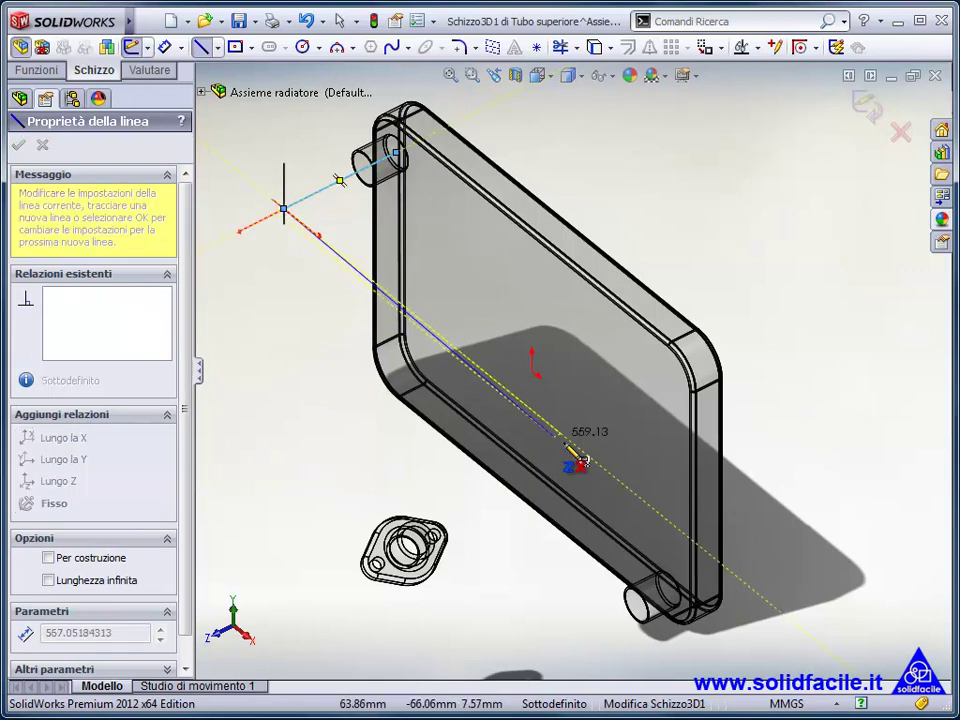
Add a 196.43 mm line along X, then lines down to the flange bore centre.
{"action": "double_click", "coordinate": [561, 434]}
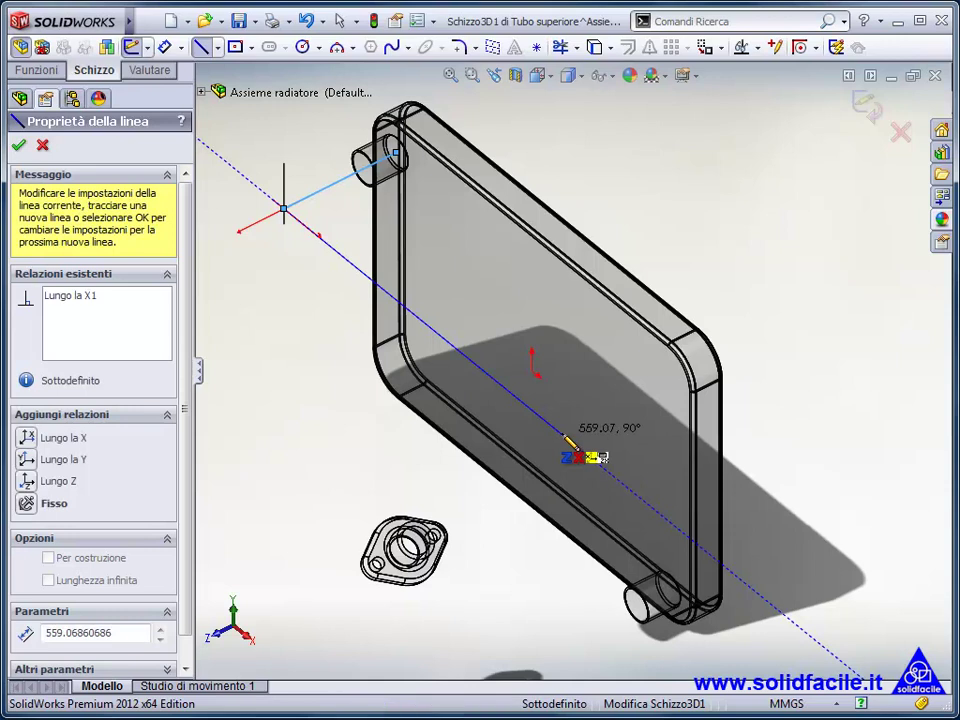
{"action": "left_click", "coordinate": [561, 434]}
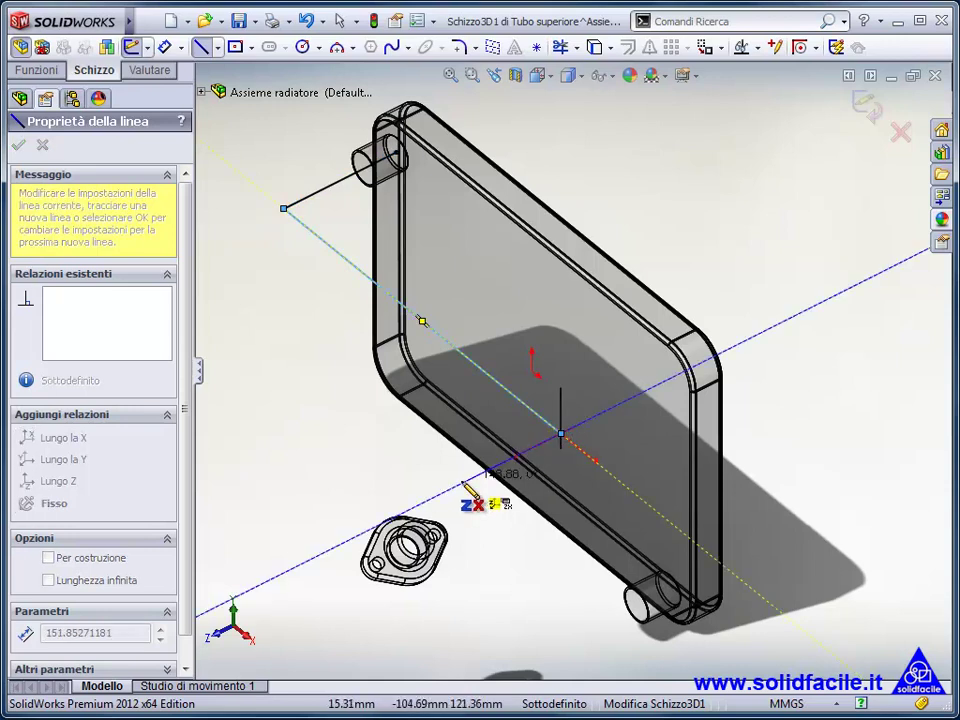
{"action": "double_click", "coordinate": [437, 495]}
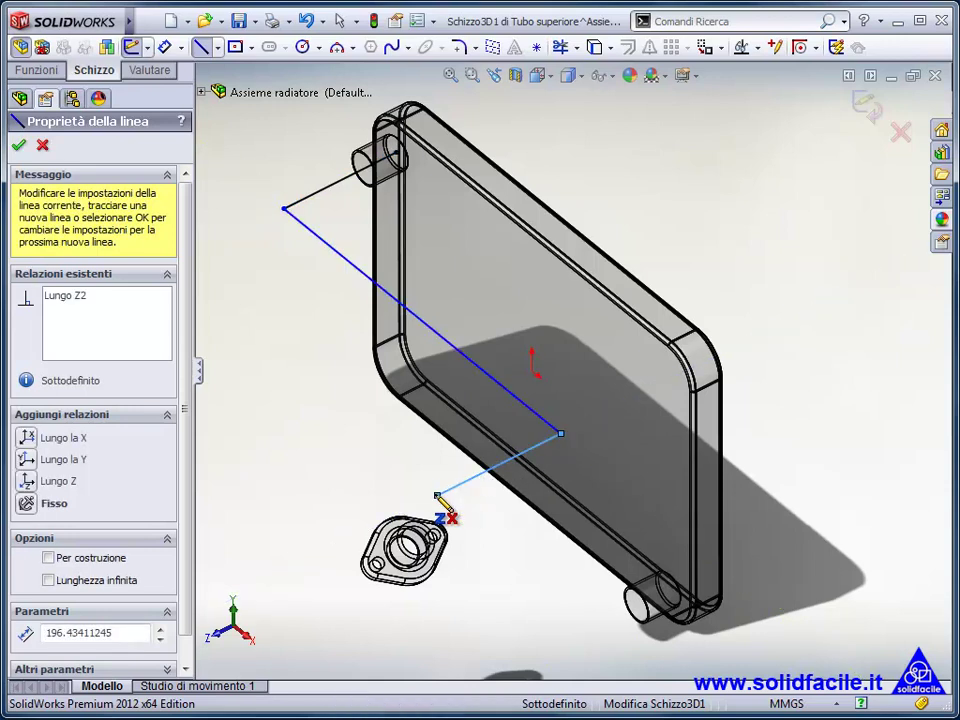
{"action": "left_click_drag", "start_coordinate": [330, 456], "coordinate": [492, 630]}
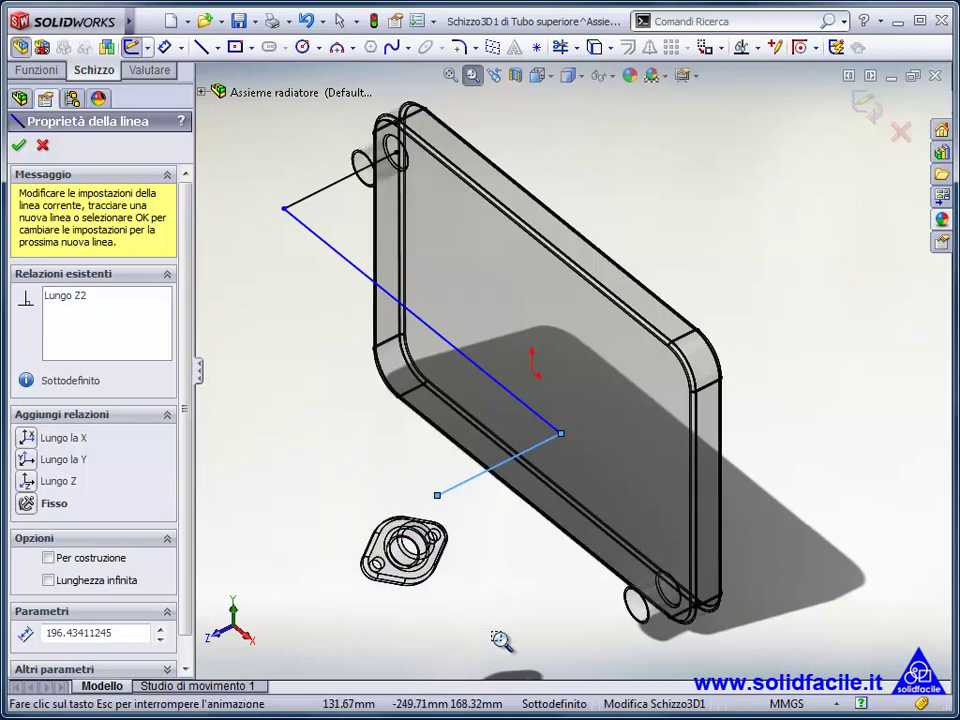
{"action": "key", "text": "Escape"}
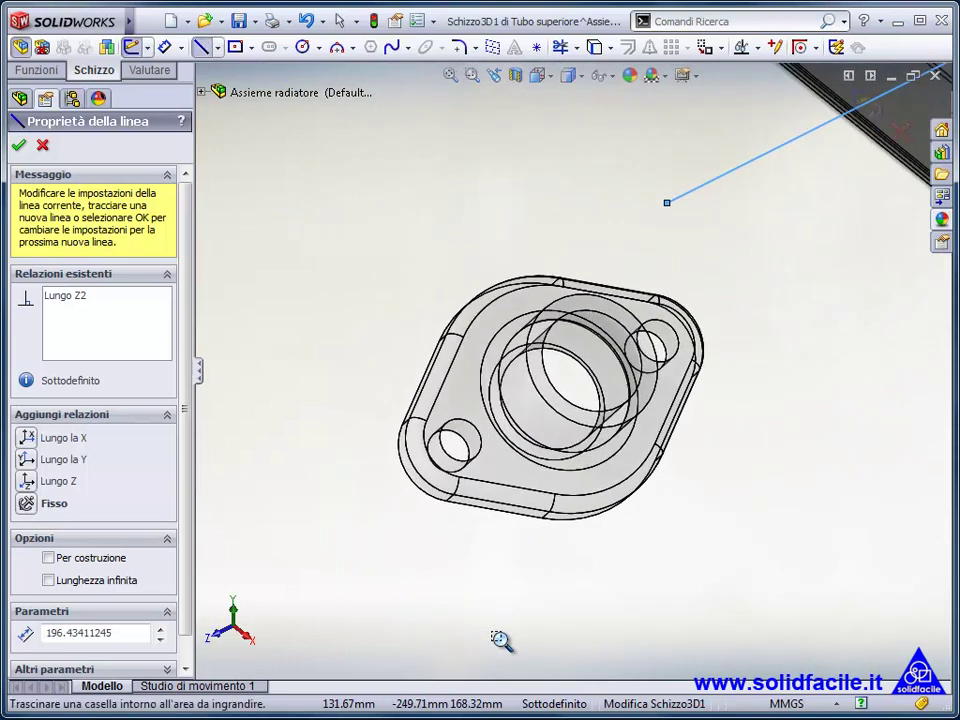
{"action": "left_click", "coordinate": [563, 385]}
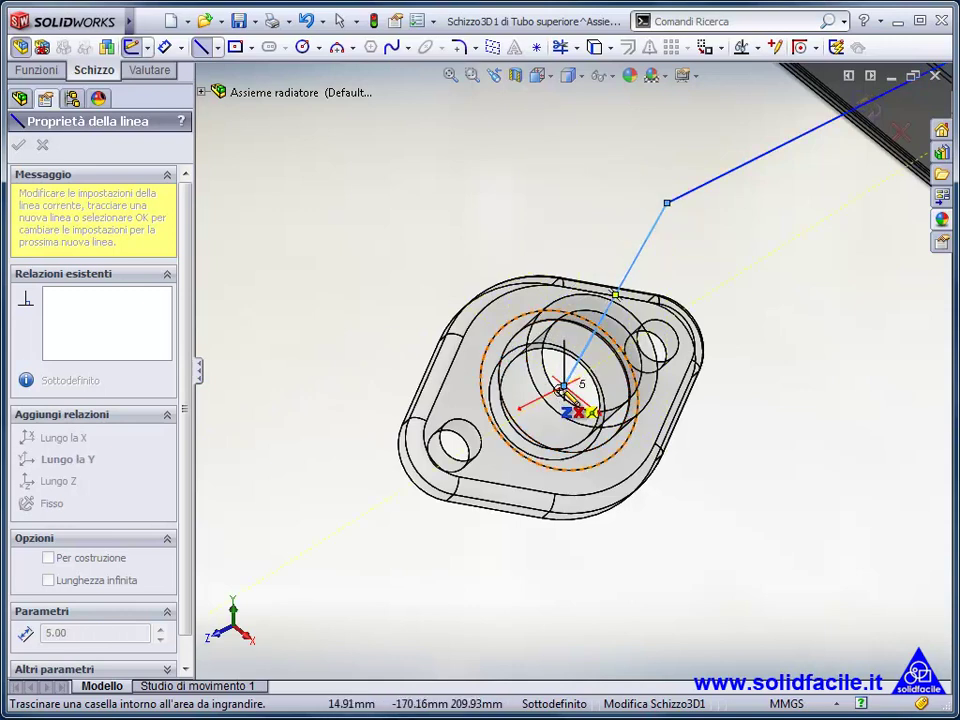
{"action": "key", "text": "Escape"}
{"action": "key", "text": "f"}
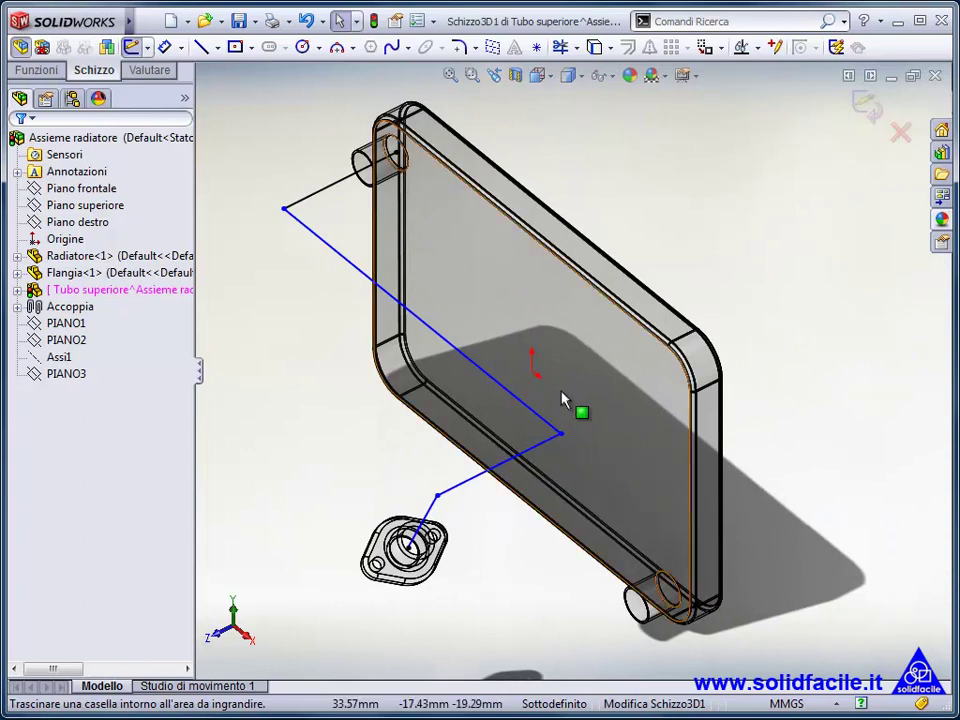
Make the path's last line, Linea4, concentric with the flange face.
{"action": "left_click", "coordinate": [427, 521]}
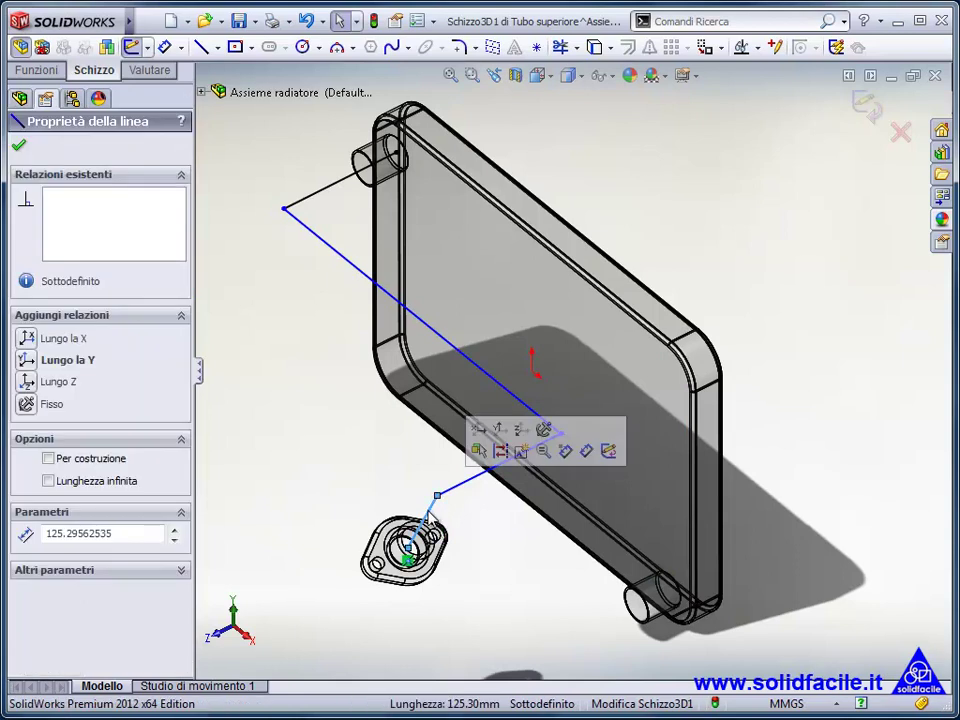
{"action": "left_click", "coordinate": [412, 560], "text": "ctrl"}
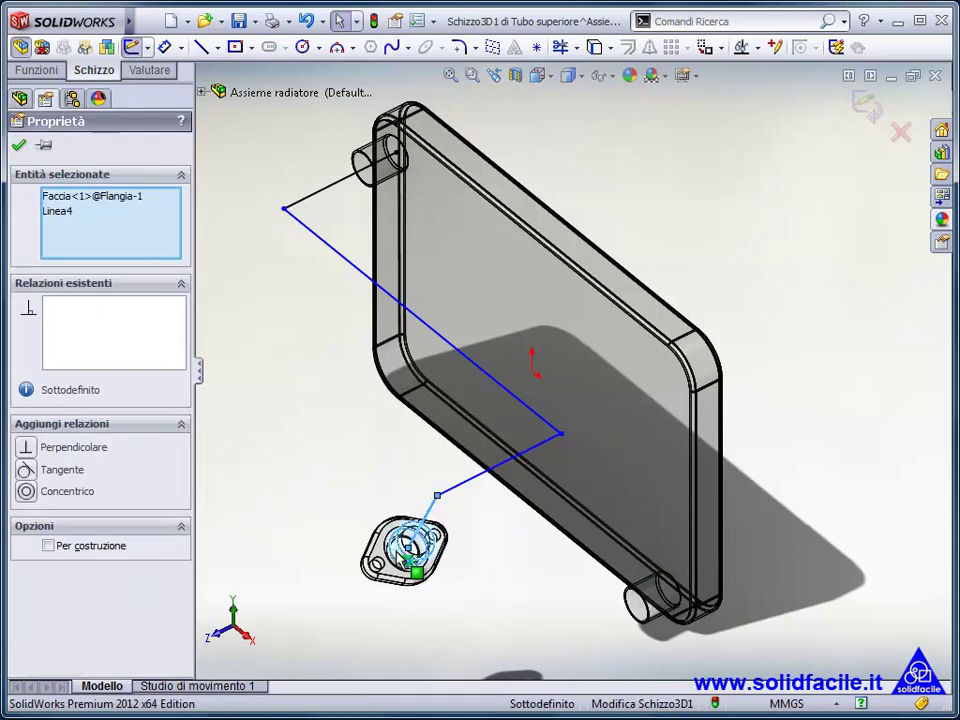
{"action": "left_click", "coordinate": [38, 491]}
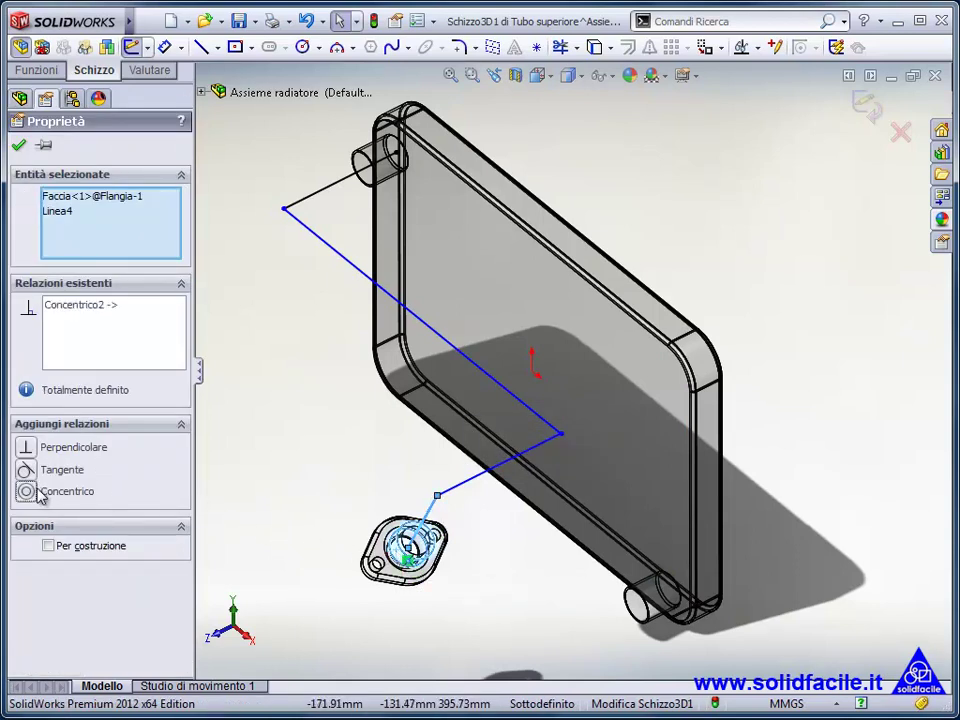
{"action": "left_click", "coordinate": [270, 456]}
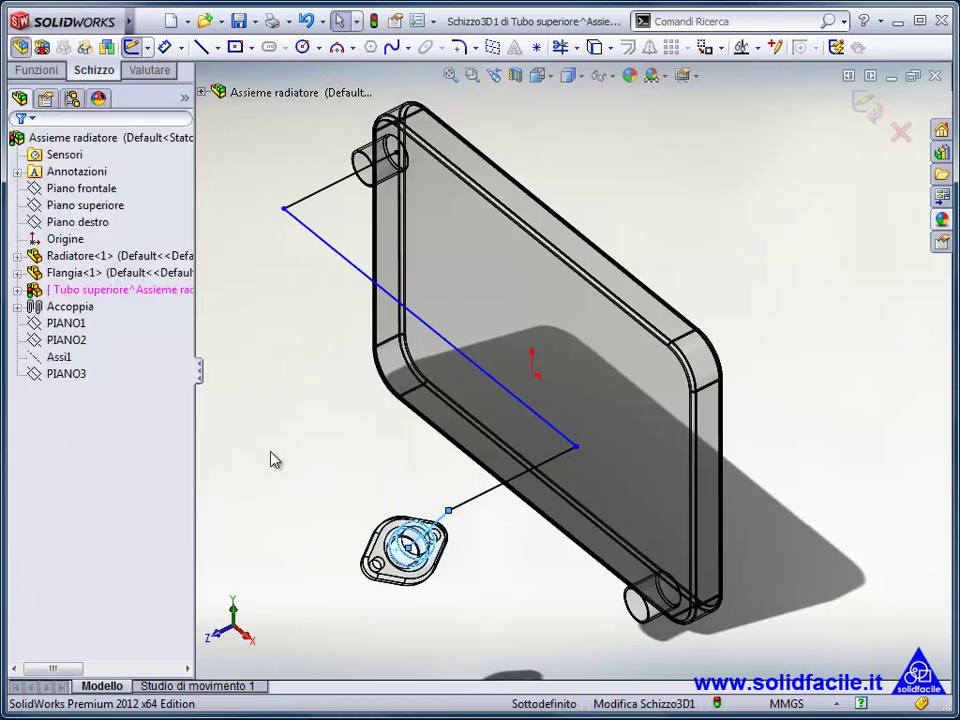
{"action": "mouse_move", "coordinate": [364, 274]}
{"action": "left_mouse_down"}
{"action": "mouse_move", "coordinate": [318, 300]}
{"action": "mouse_move", "coordinate": [360, 274]}
{"action": "left_mouse_up"}
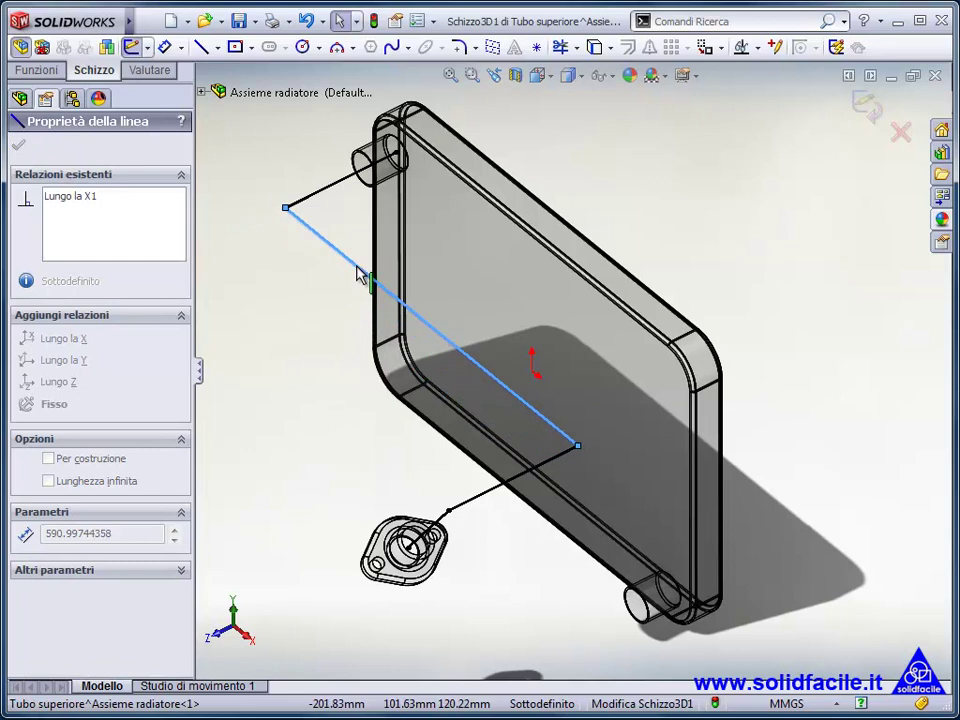
{"action": "left_click", "coordinate": [337, 292]}
Dimension the upper inlet-end segment to 170 mm, fully defining the sketch.
{"action": "key", "text": "s"}
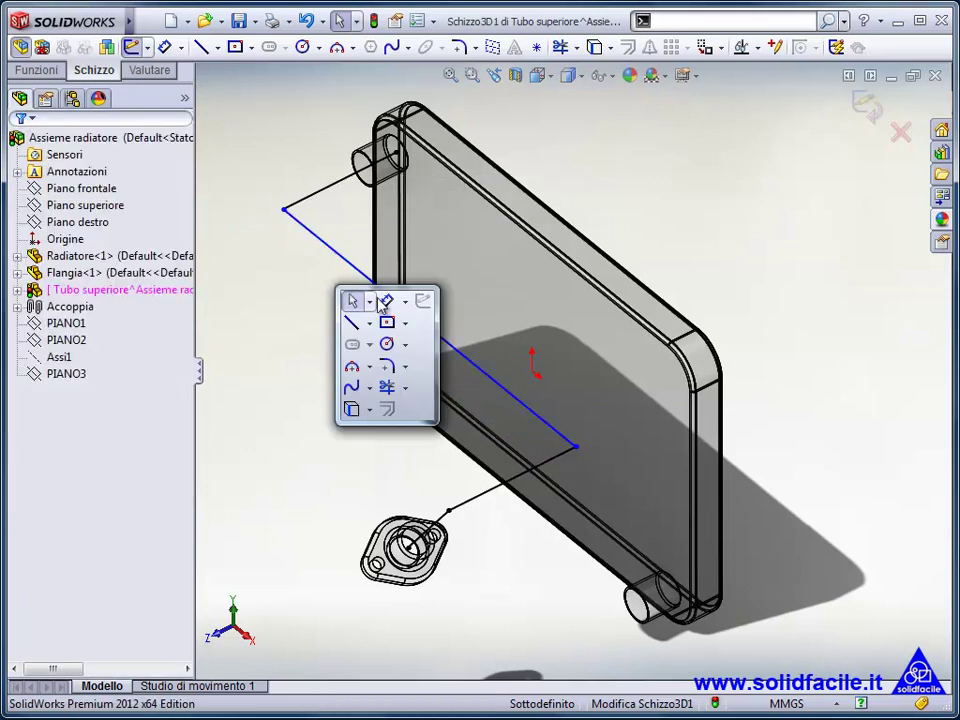
{"action": "left_click", "coordinate": [349, 300]}
{"action": "left_click", "coordinate": [345, 195]}
{"action": "left_click", "coordinate": [328, 171]}
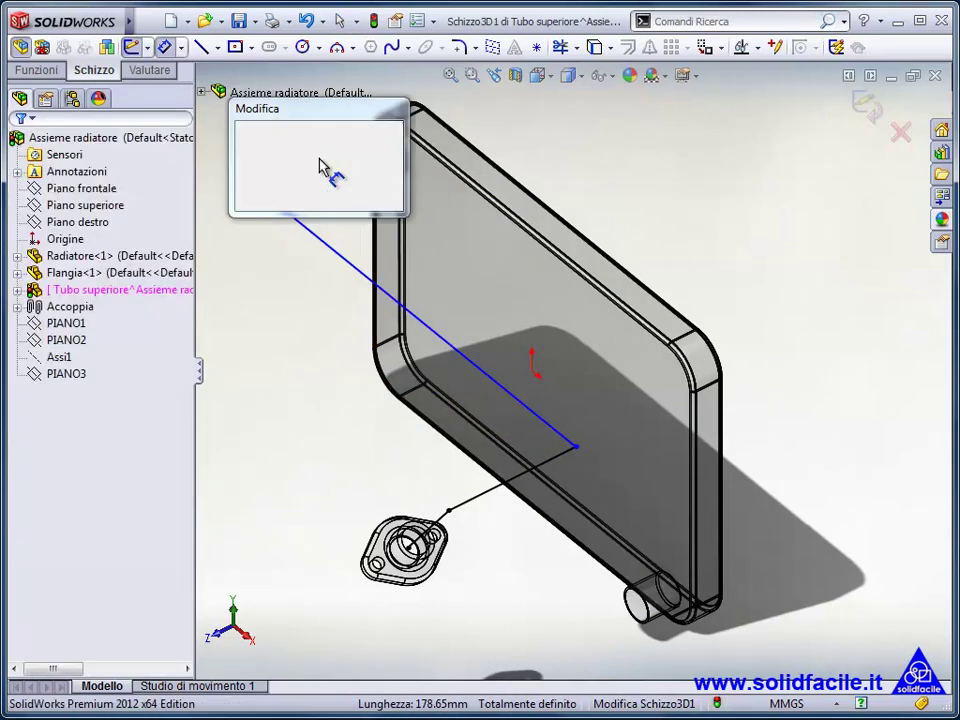
{"action": "type", "text": "170"}
{"action": "key", "text": "Return"}
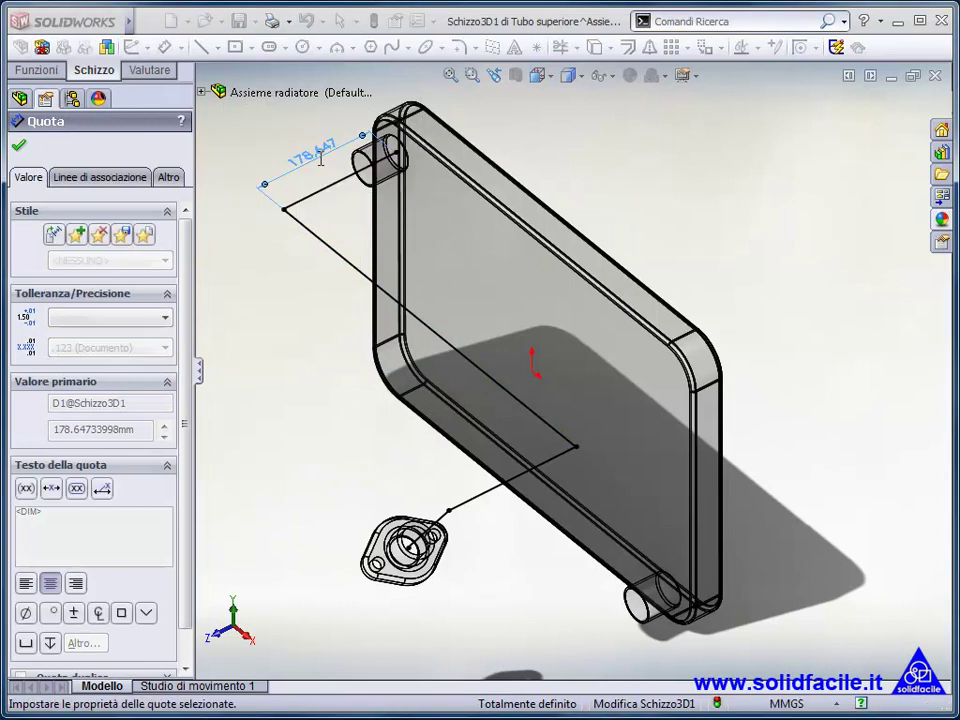
{"action": "left_click", "coordinate": [251, 131]}
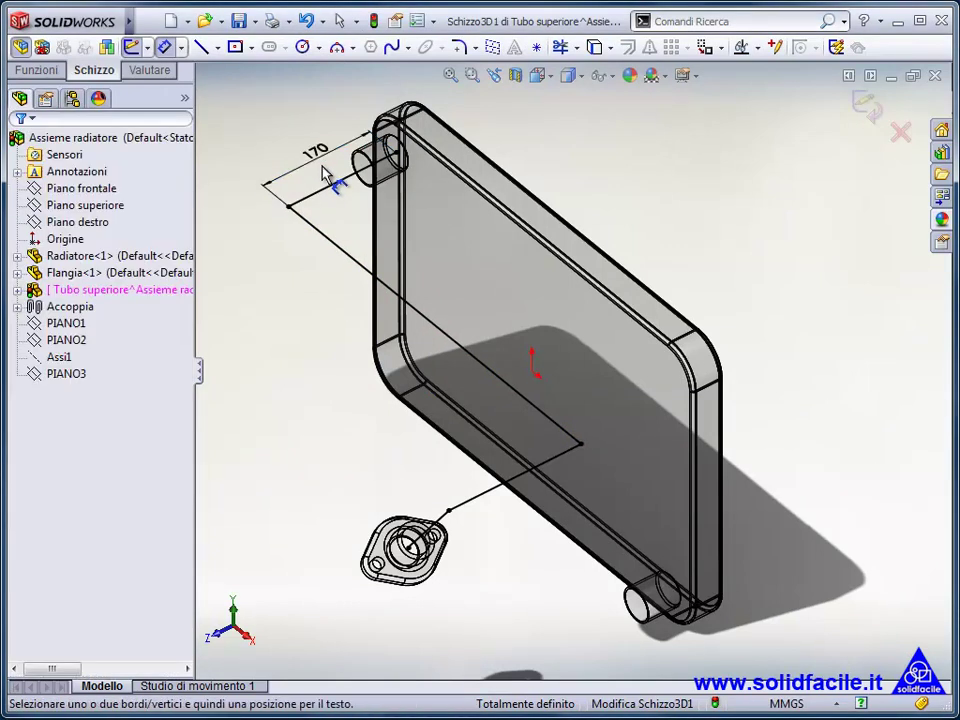
{"action": "key", "text": "Escape"}
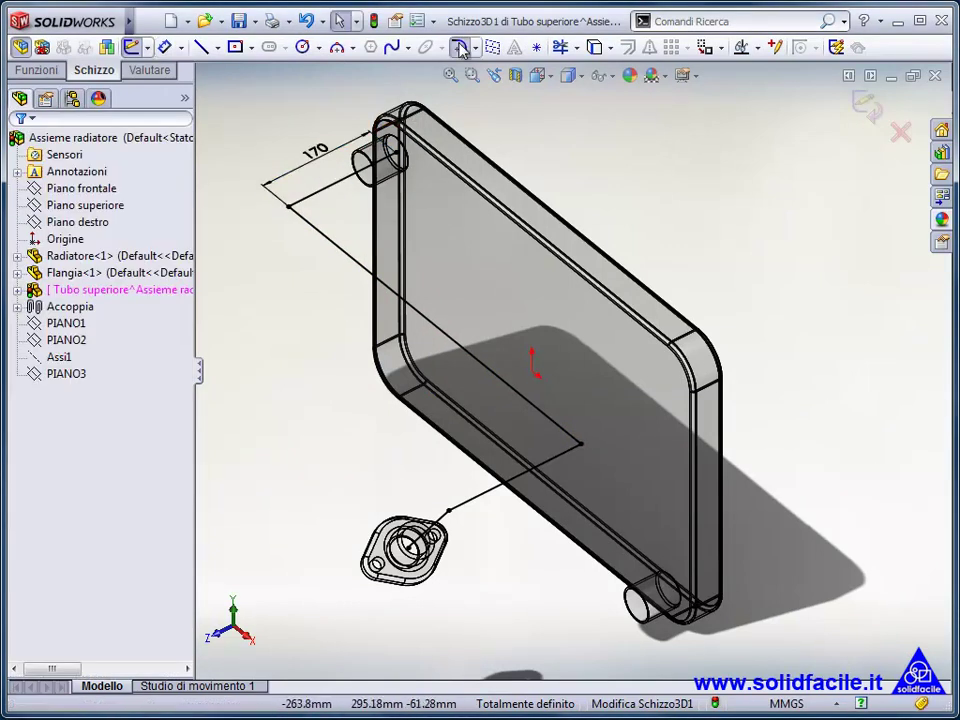
Fillet the path's upper, middle and lower corners at 70 mm and exit the 3D sketch.
{"action": "left_click", "coordinate": [458, 47]}
{"action": "type", "text": "70"}
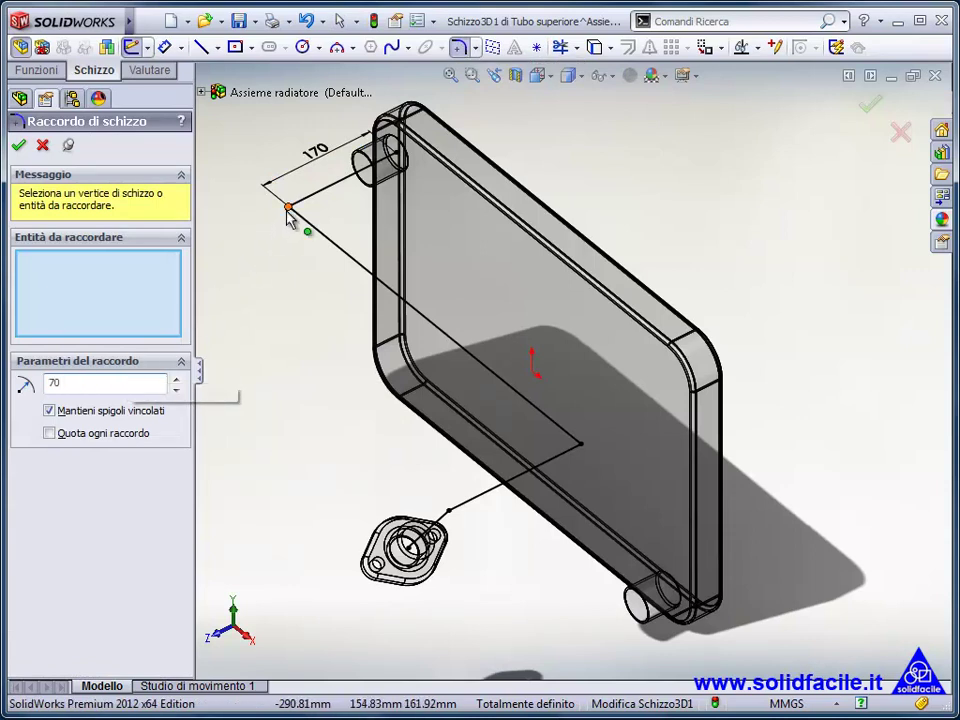
{"action": "left_click", "coordinate": [288, 206]}
{"action": "left_click", "coordinate": [580, 443]}
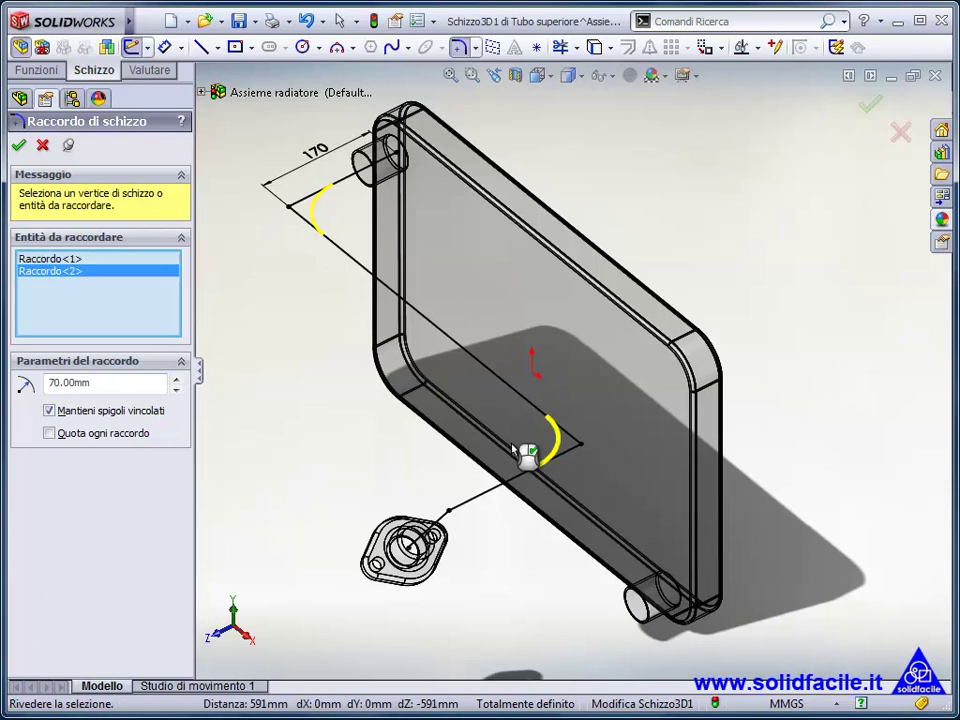
{"action": "left_click", "coordinate": [449, 510]}
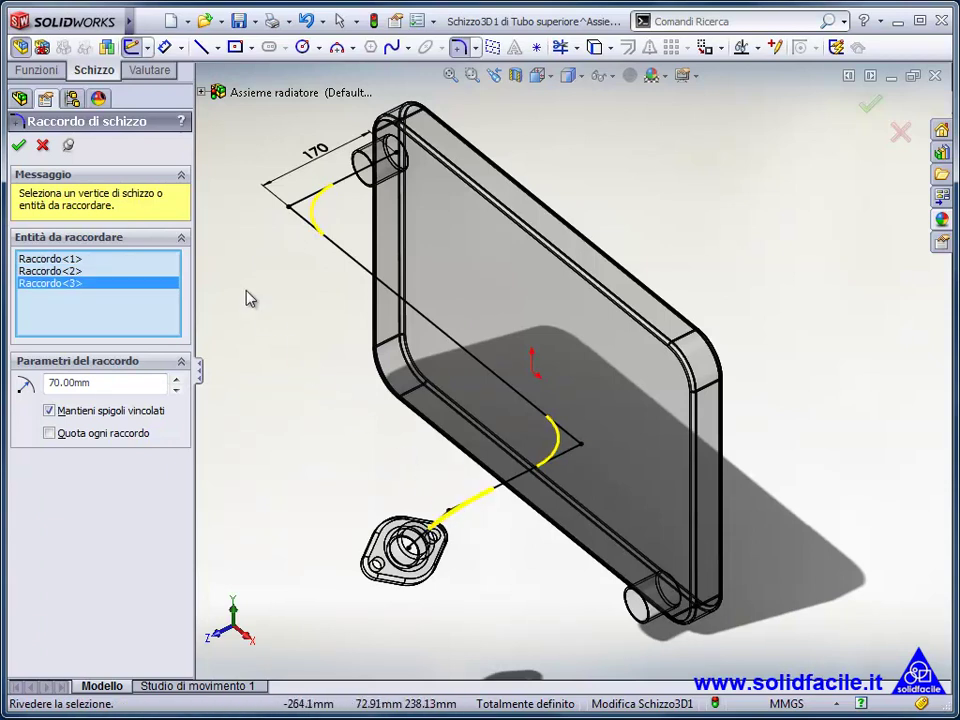
{"action": "left_click", "coordinate": [20, 146]}
{"action": "left_click", "coordinate": [20, 146]}
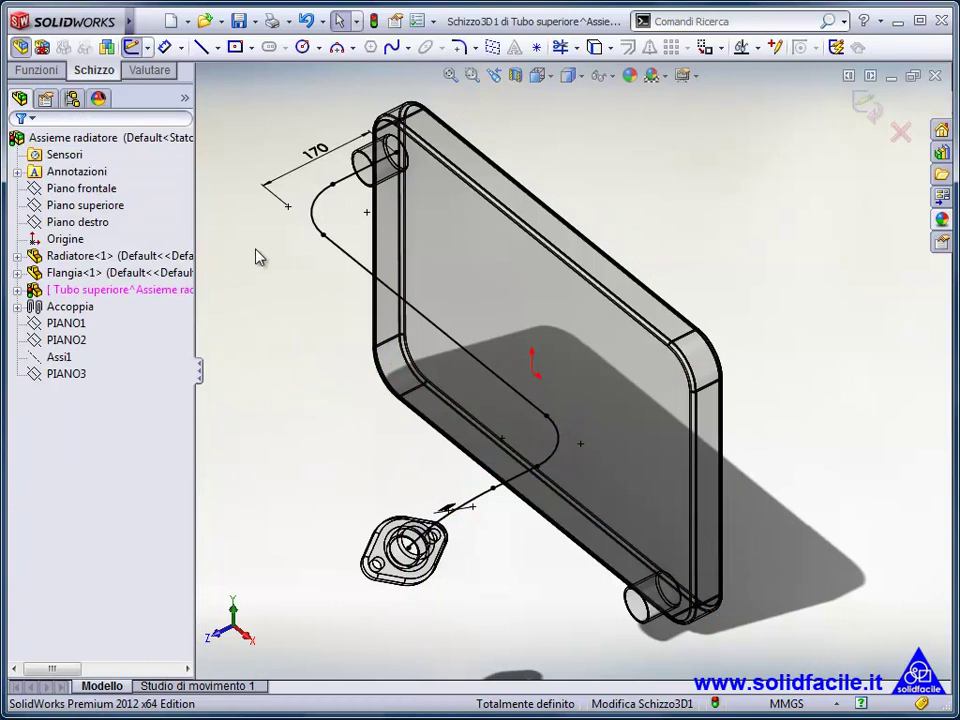
{"action": "left_click", "coordinate": [866, 106]}
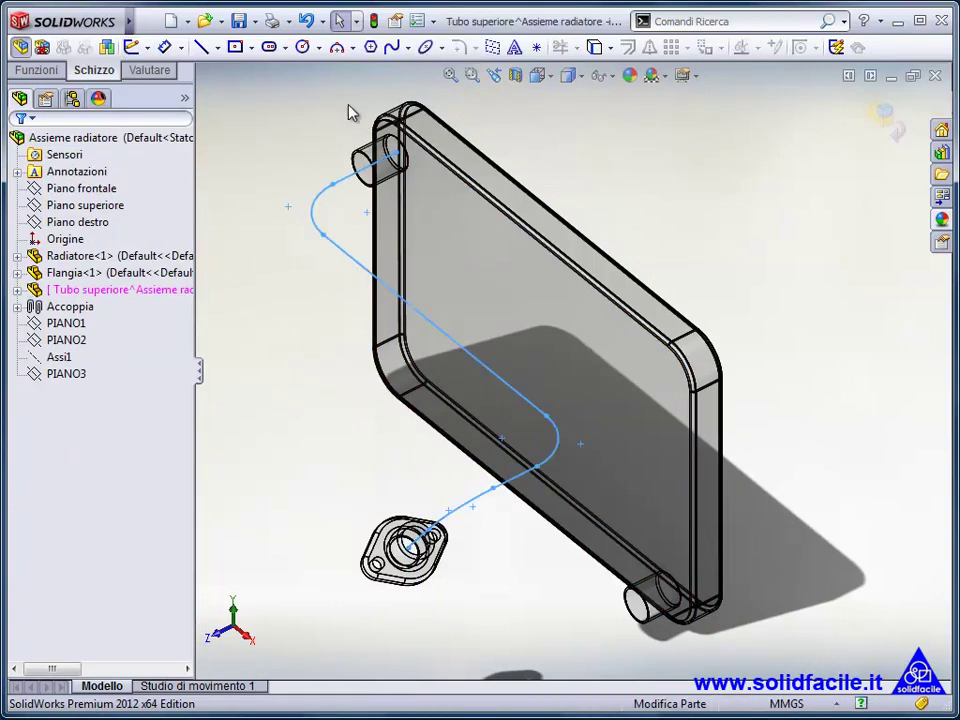
{"action": "left_click", "coordinate": [52, 70]}
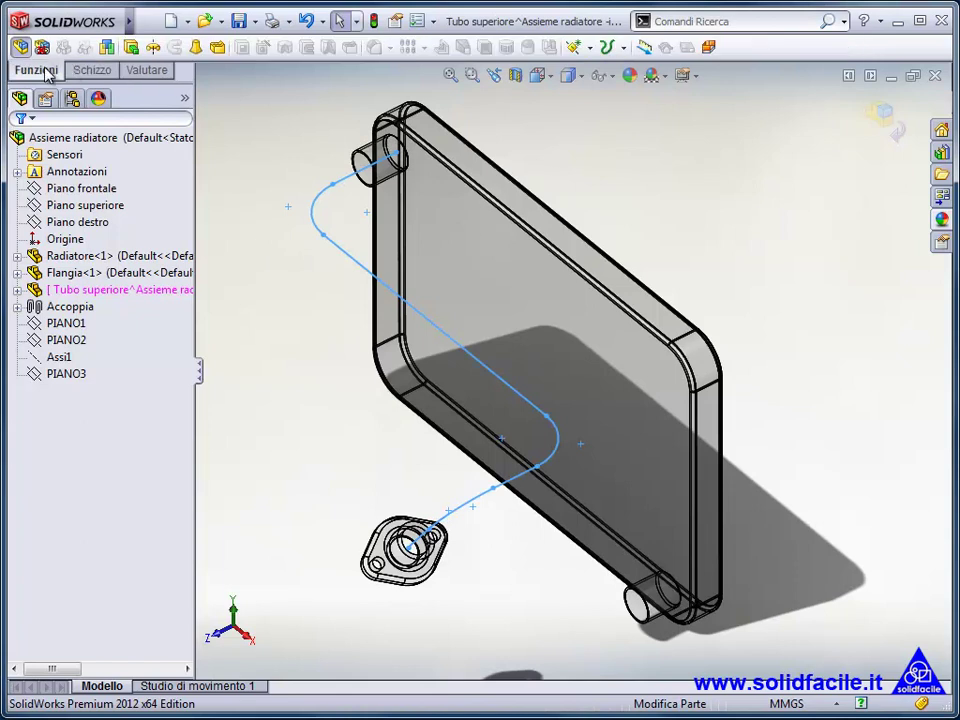
Create reference plane Piano1 coincident with Punto1 and perpendicular to Linea1 at the inlet.
{"action": "left_click", "coordinate": [576, 50]}
{"action": "left_click", "coordinate": [604, 70]}
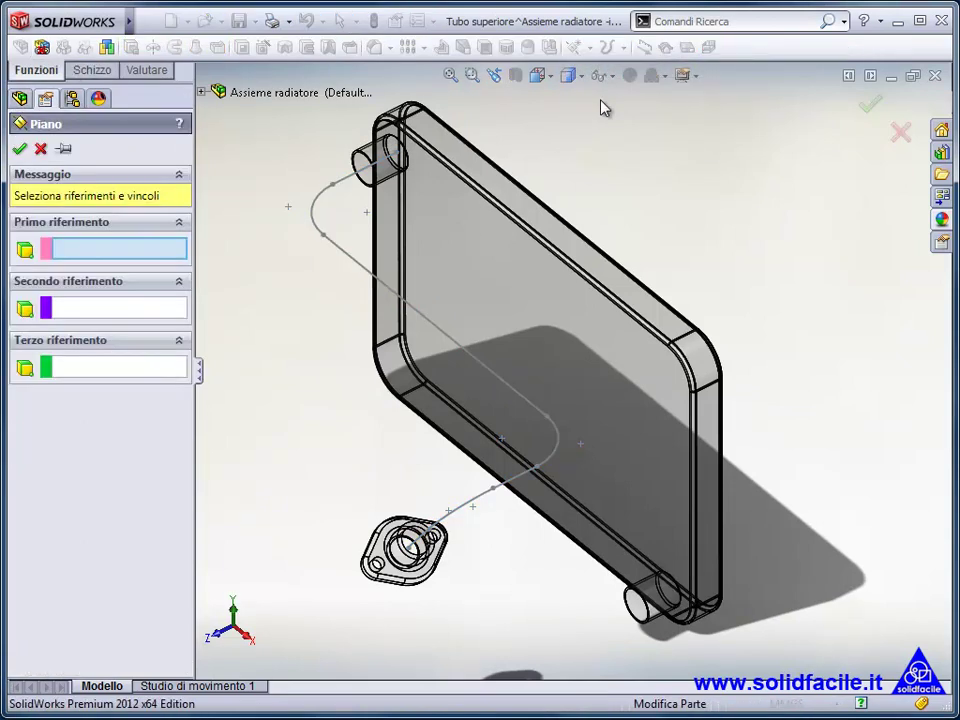
{"action": "left_click", "coordinate": [396, 153]}
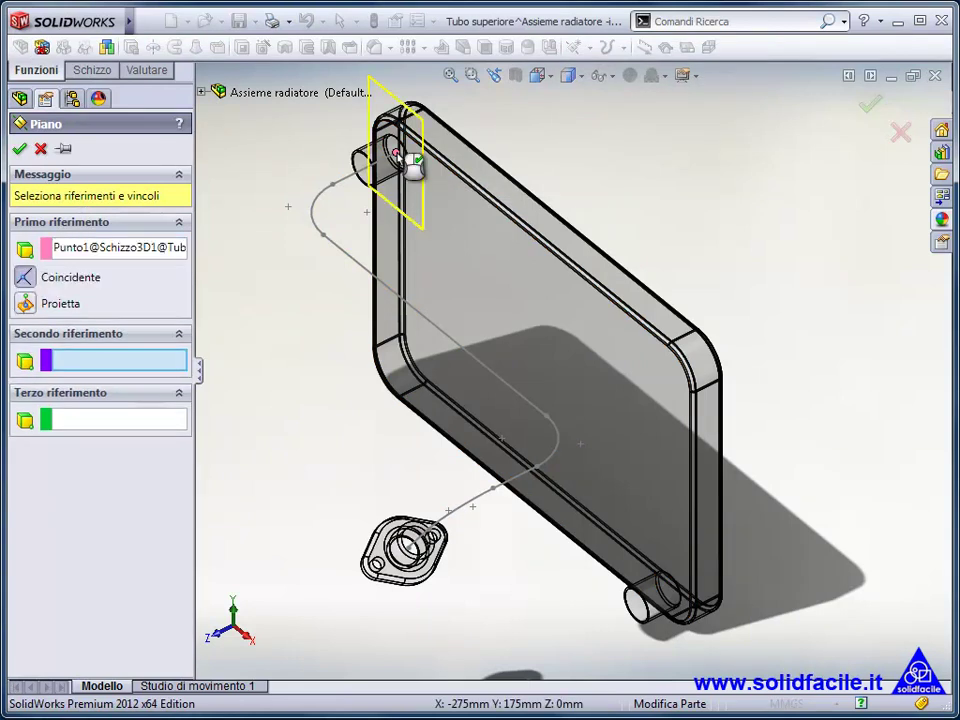
{"action": "left_click", "coordinate": [351, 176]}
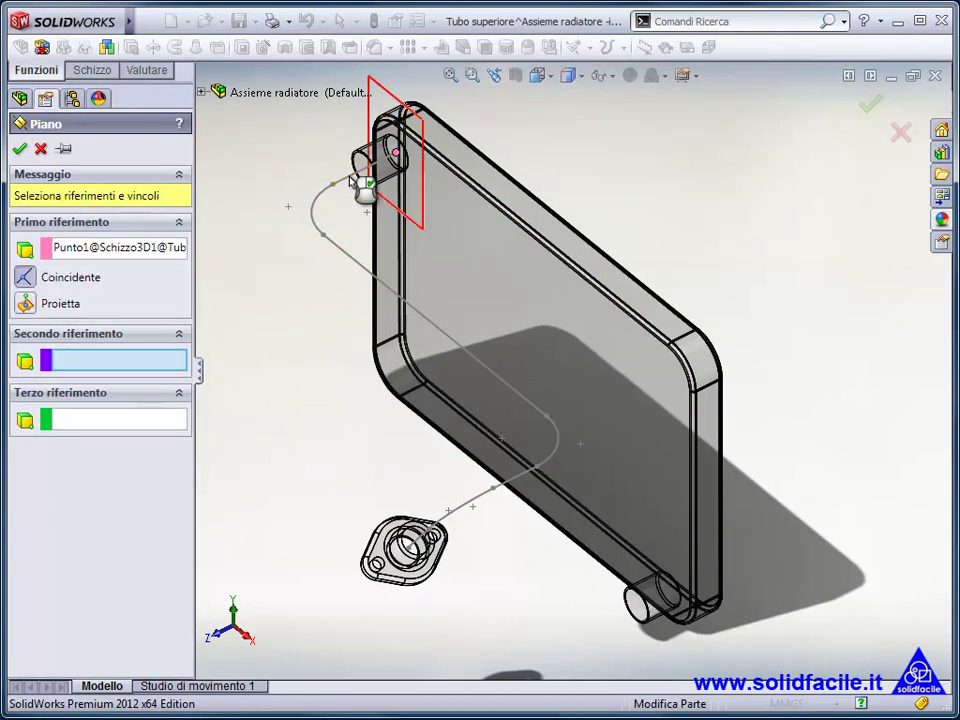
{"action": "left_click", "coordinate": [19, 150]}
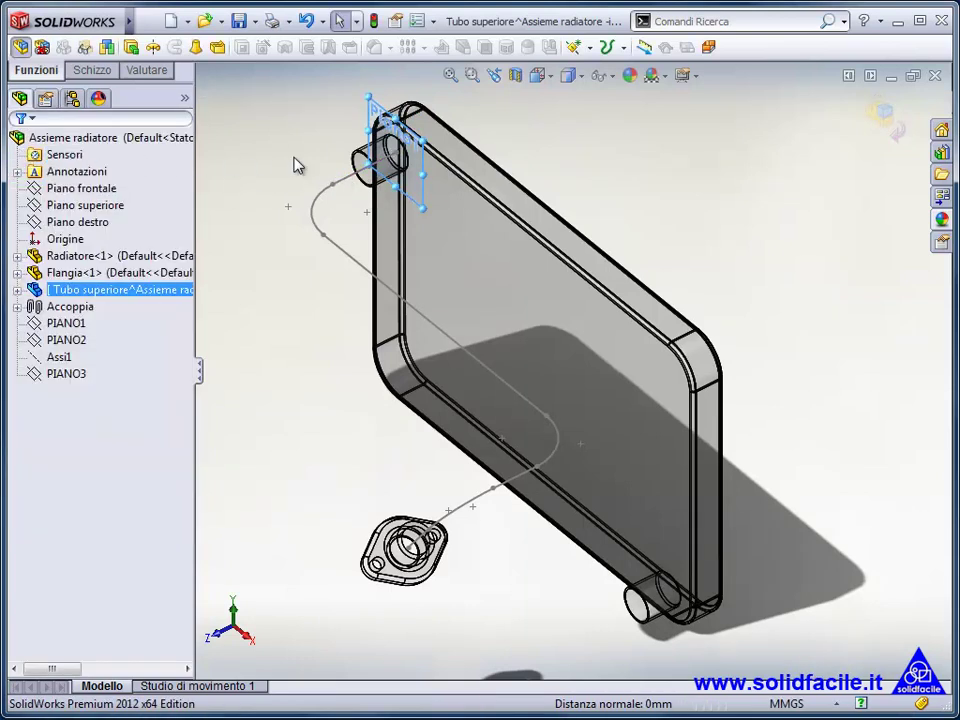
{"action": "right_click_drag", "start_coordinate": [297, 166], "coordinate": [300, 156]}
{"action": "left_click_drag", "start_coordinate": [297, 87], "coordinate": [440, 201]}
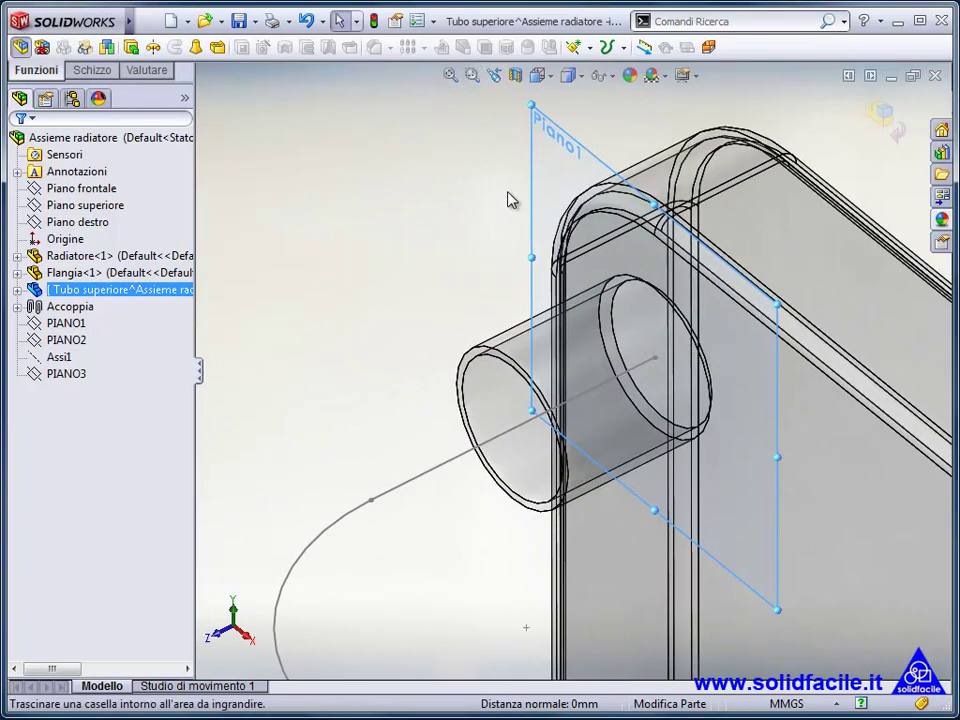
Sketch the 50 mm inlet edge circle on Piano1 as Schizzo2 and start a sweep with it as profile.
{"action": "right_click", "coordinate": [540, 180]}
{"action": "left_click", "coordinate": [566, 136]}
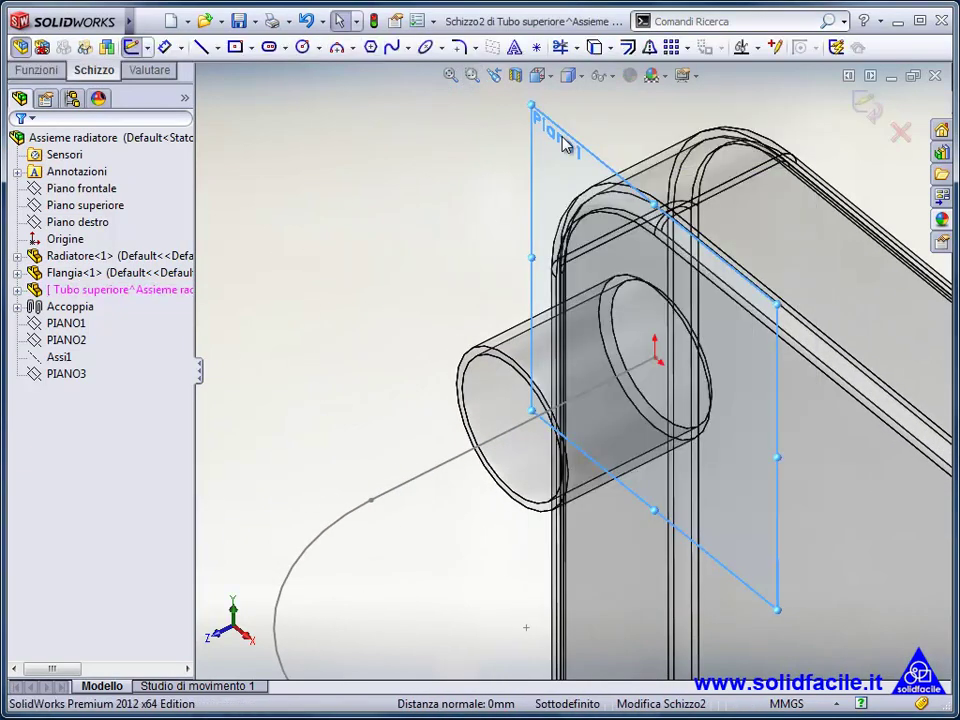
{"action": "left_click", "coordinate": [626, 287]}
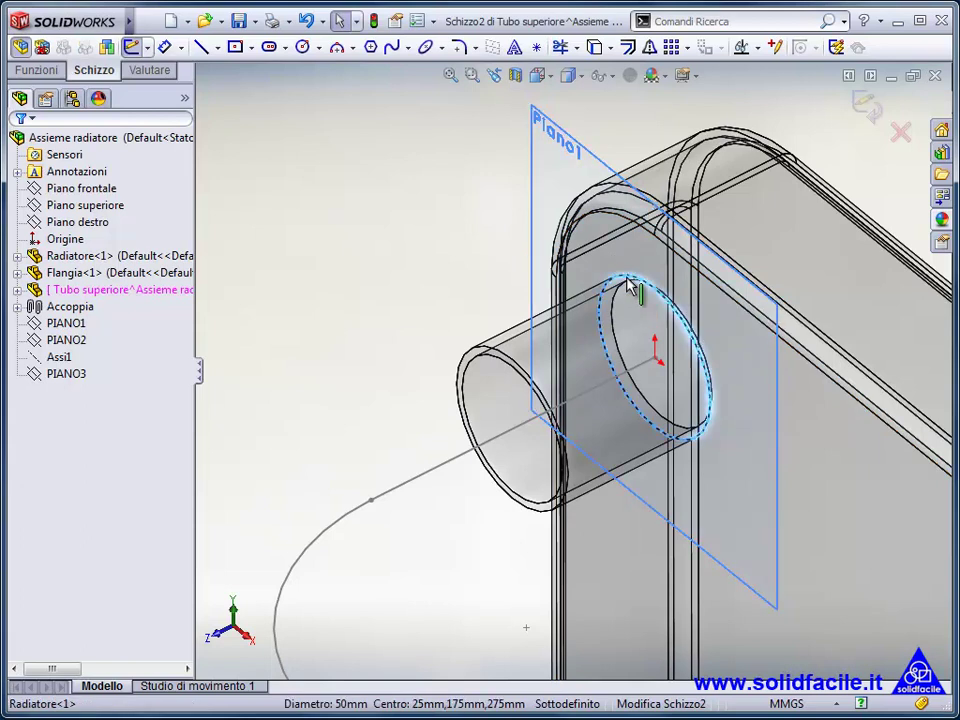
{"action": "left_click", "coordinate": [597, 47]}
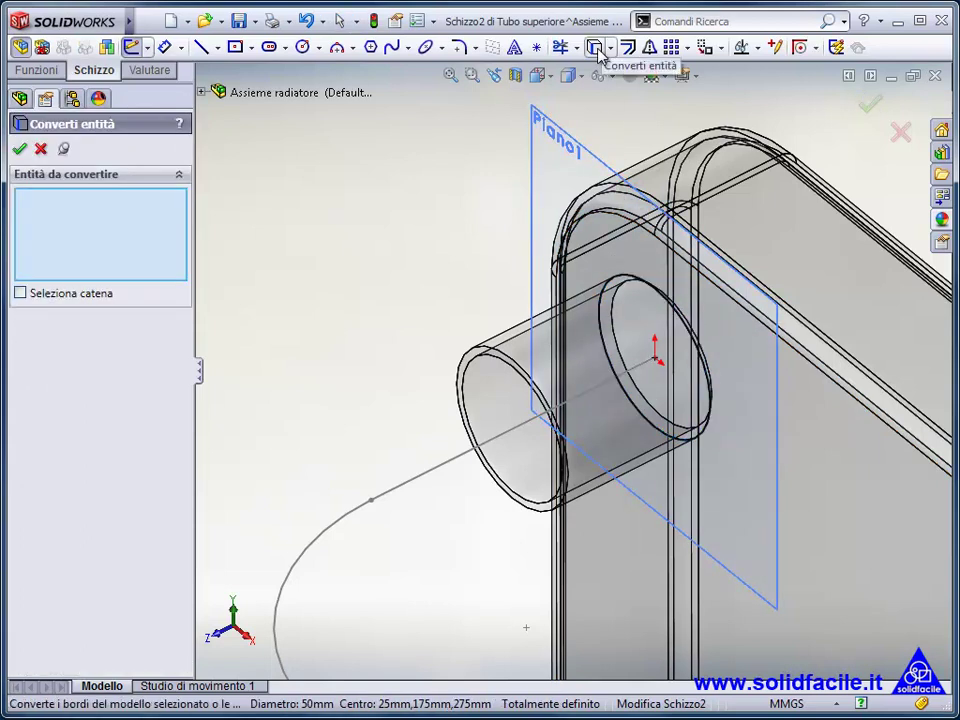
{"action": "left_click", "coordinate": [40, 148]}
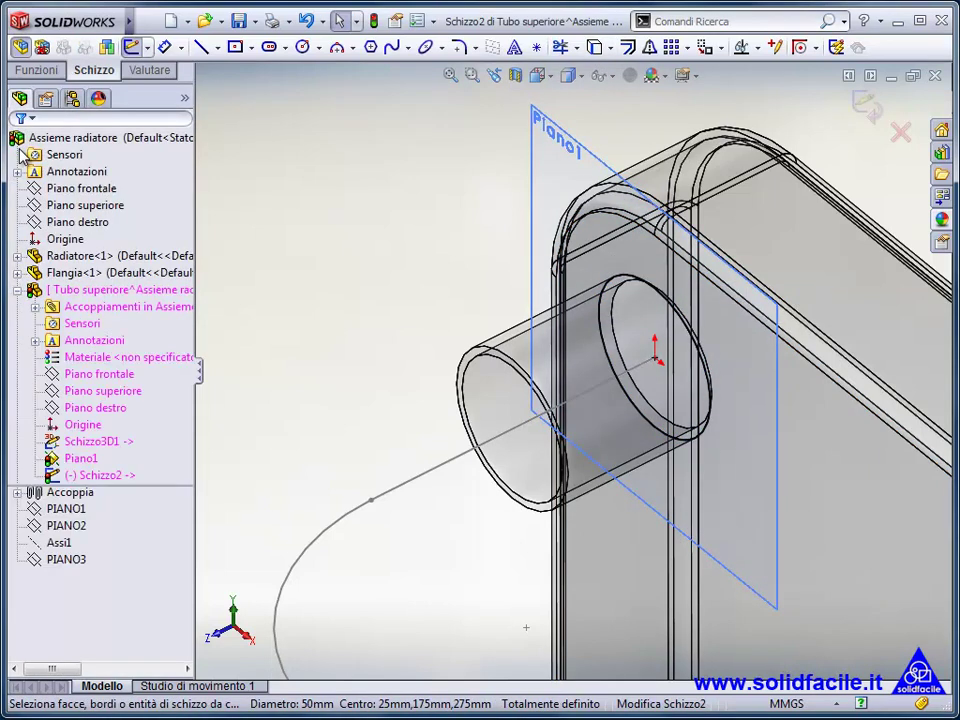
{"action": "left_click", "coordinate": [873, 110]}
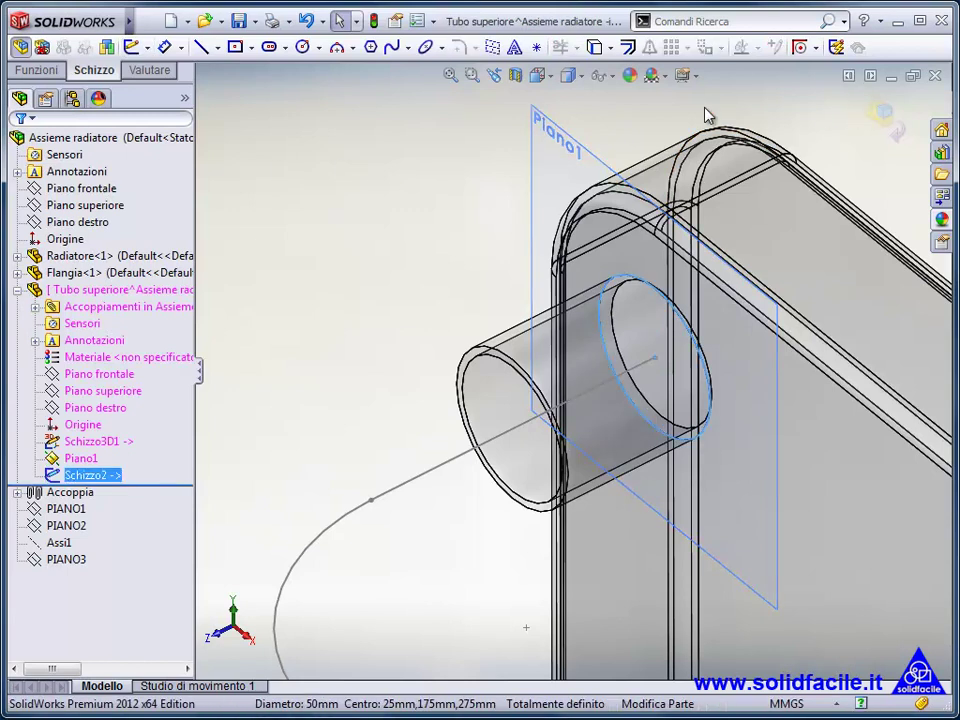
{"action": "left_click", "coordinate": [36, 70]}
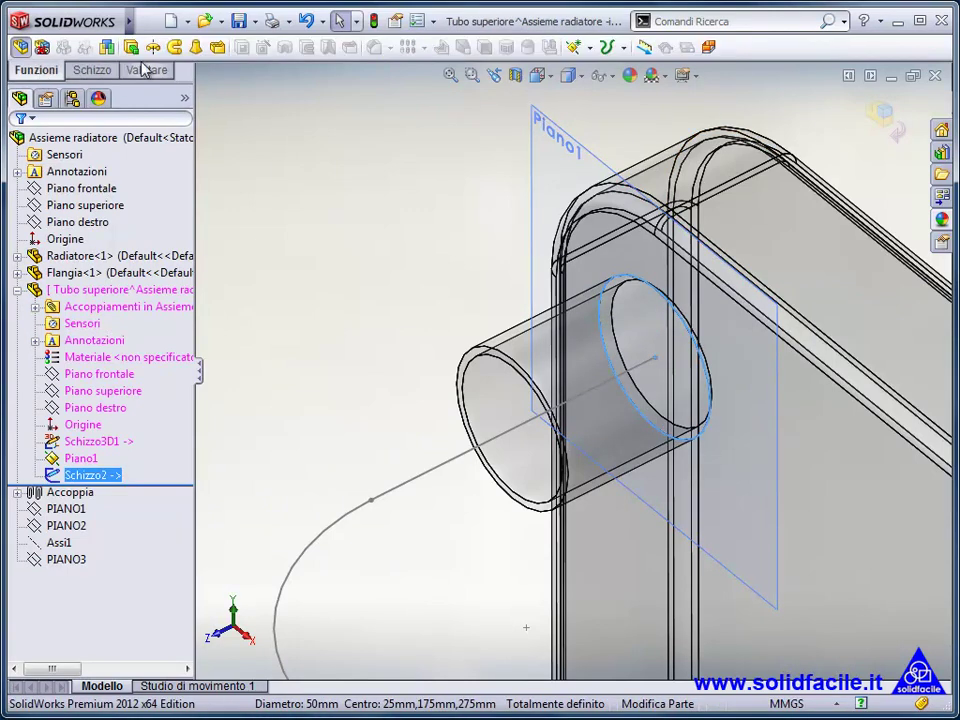
{"action": "left_click", "coordinate": [175, 48]}
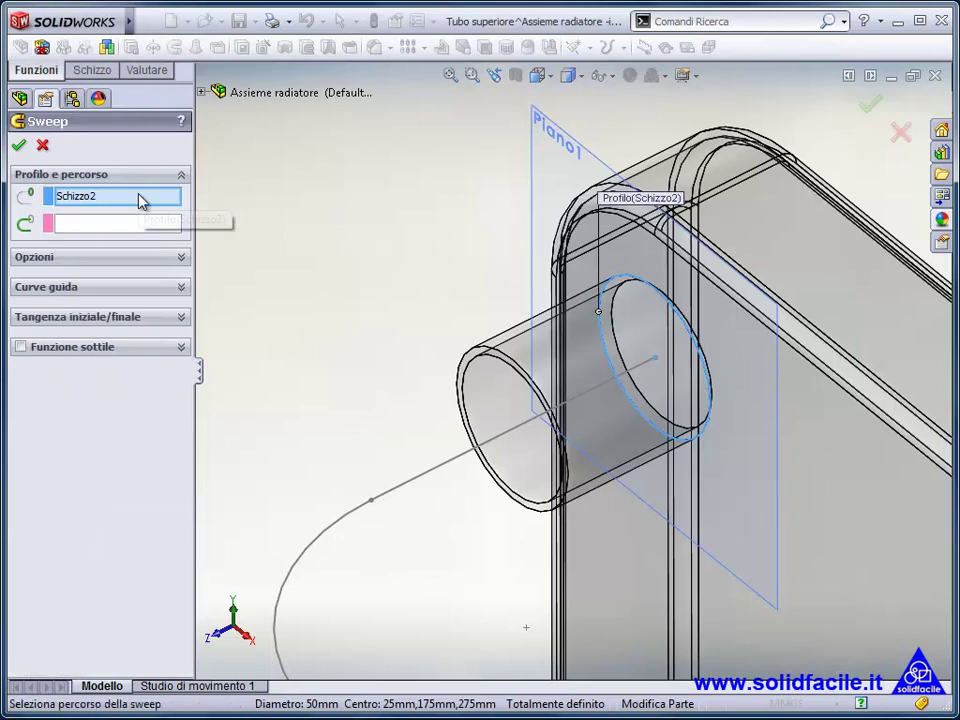
Sweep the circle along Schizzo3D1 as a thin feature with a 3 mm wall.
{"action": "left_click", "coordinate": [124, 225]}
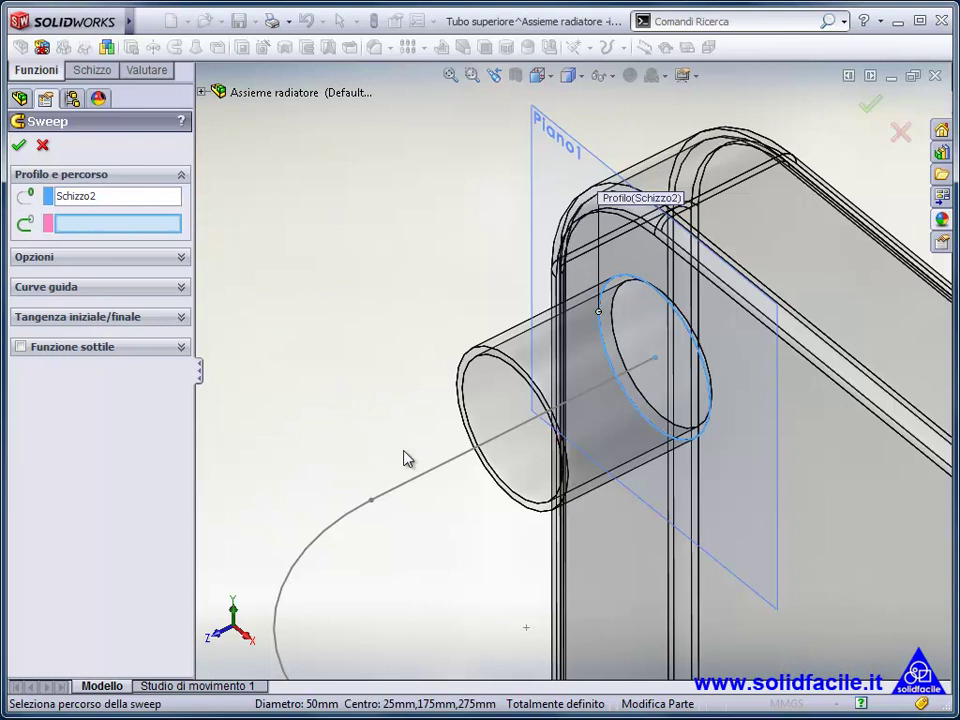
{"action": "left_click", "coordinate": [428, 479]}
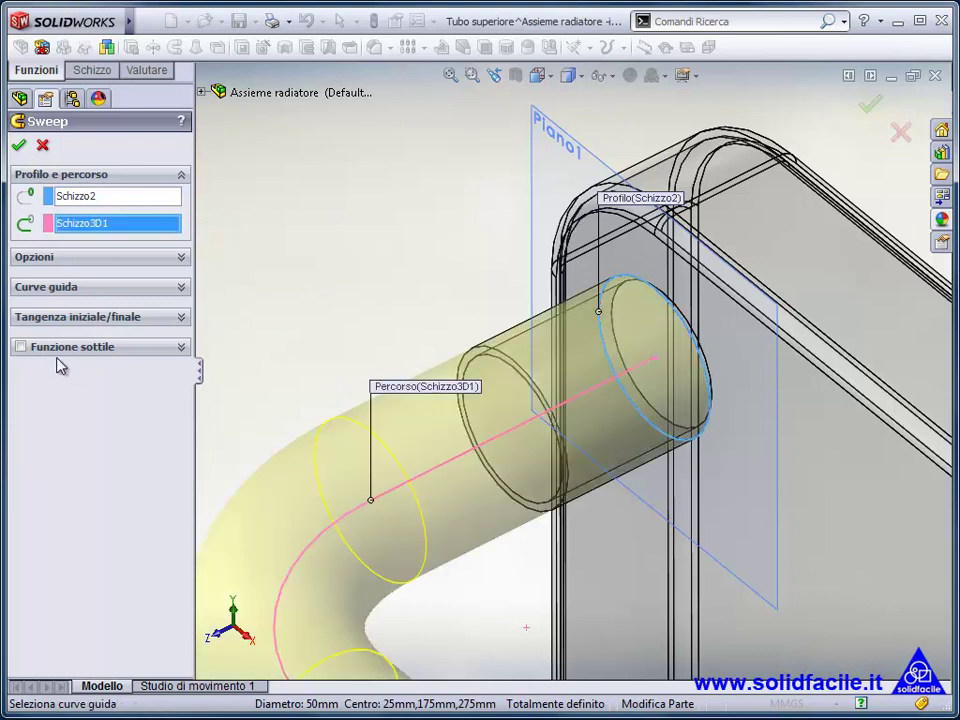
{"action": "left_click", "coordinate": [20, 346]}
{"action": "left_click_drag", "start_coordinate": [89, 398], "coordinate": [45, 396]}
{"action": "type", "text": "3"}
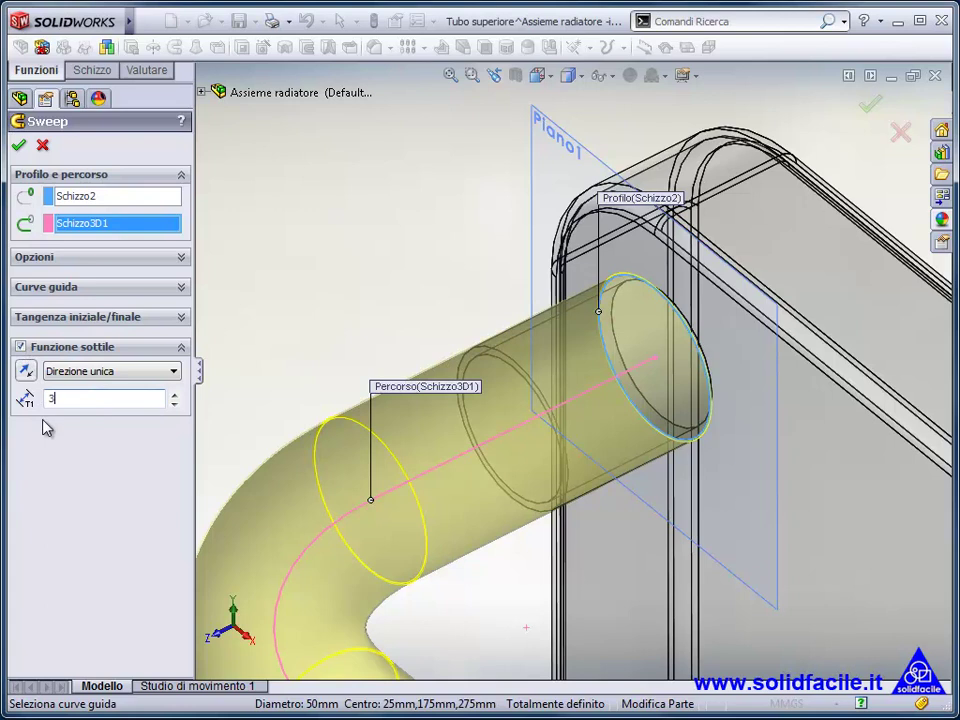
{"action": "left_click", "coordinate": [26, 372]}
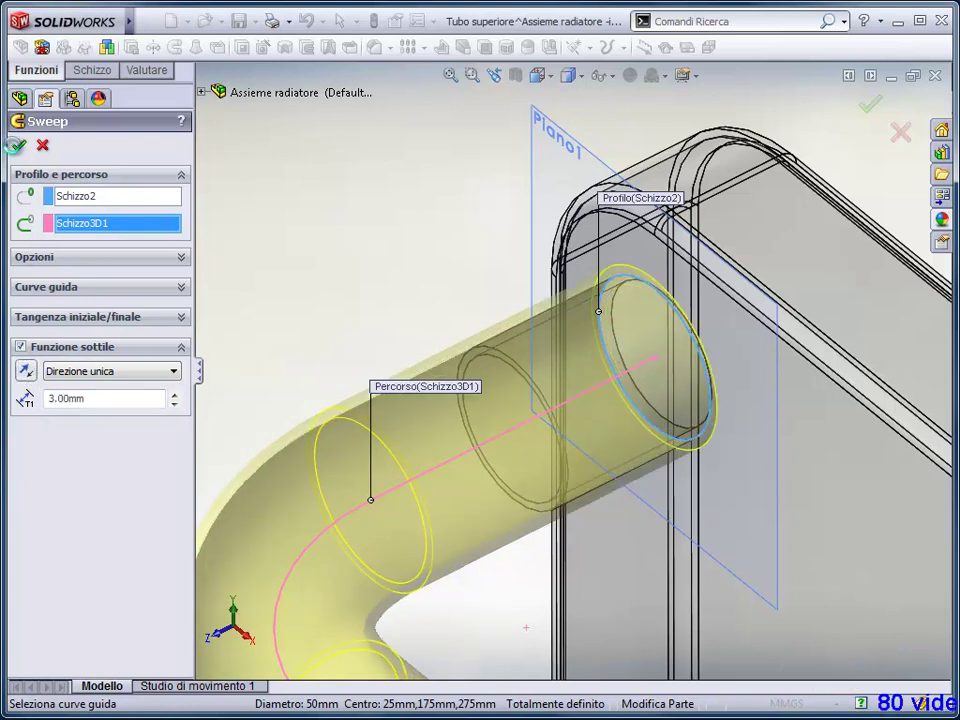
{"action": "left_click", "coordinate": [17, 145]}
{"action": "left_click", "coordinate": [274, 208]}
{"action": "key", "text": "f"}
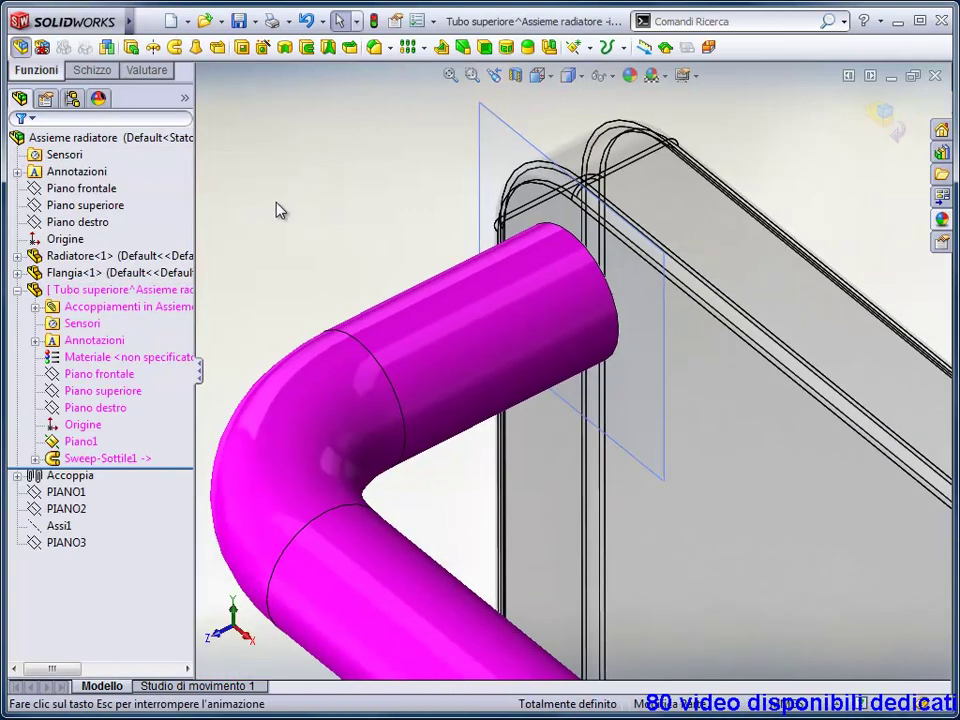
Exit the in-context edit and open Tubo superiore in its own window, in isometric view.
{"action": "left_click", "coordinate": [20, 47]}
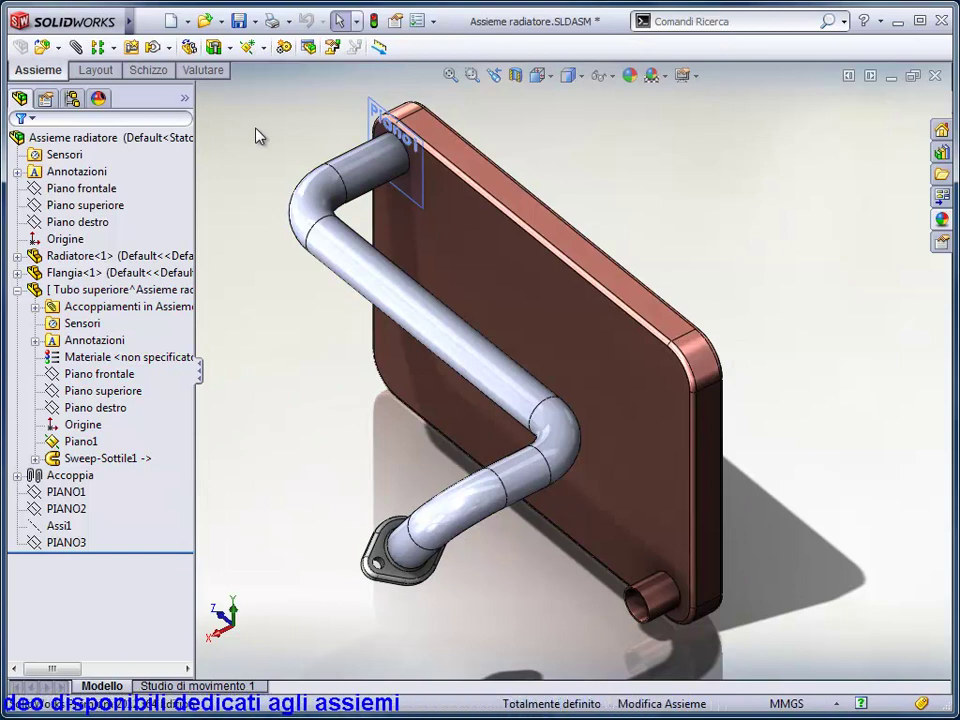
{"action": "right_click", "coordinate": [322, 209]}
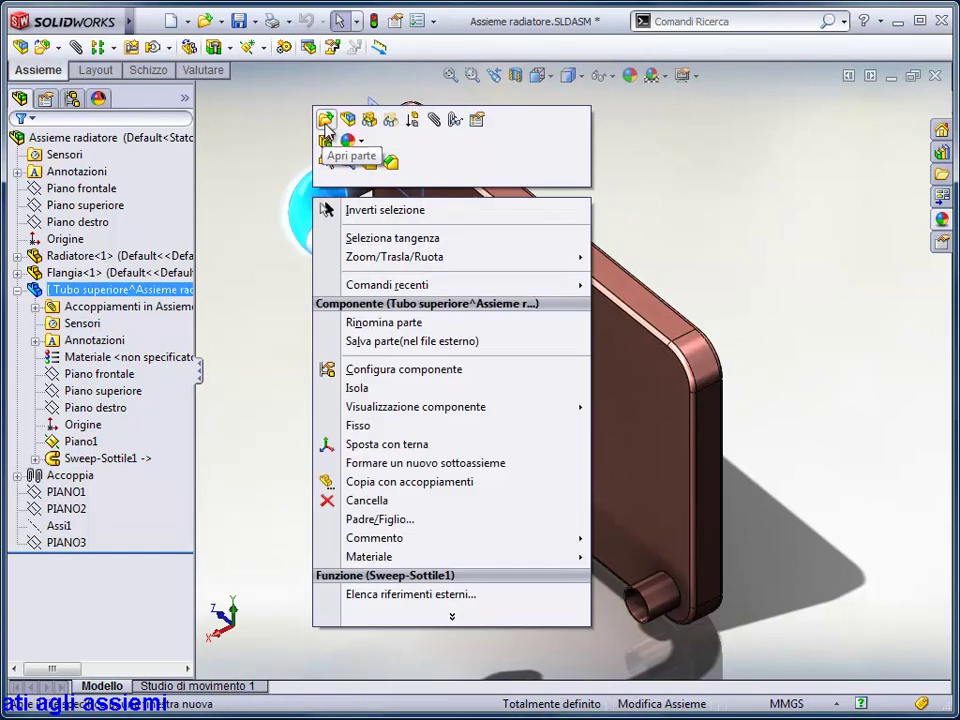
{"action": "left_click", "coordinate": [327, 128]}
{"action": "left_click", "coordinate": [446, 75]}
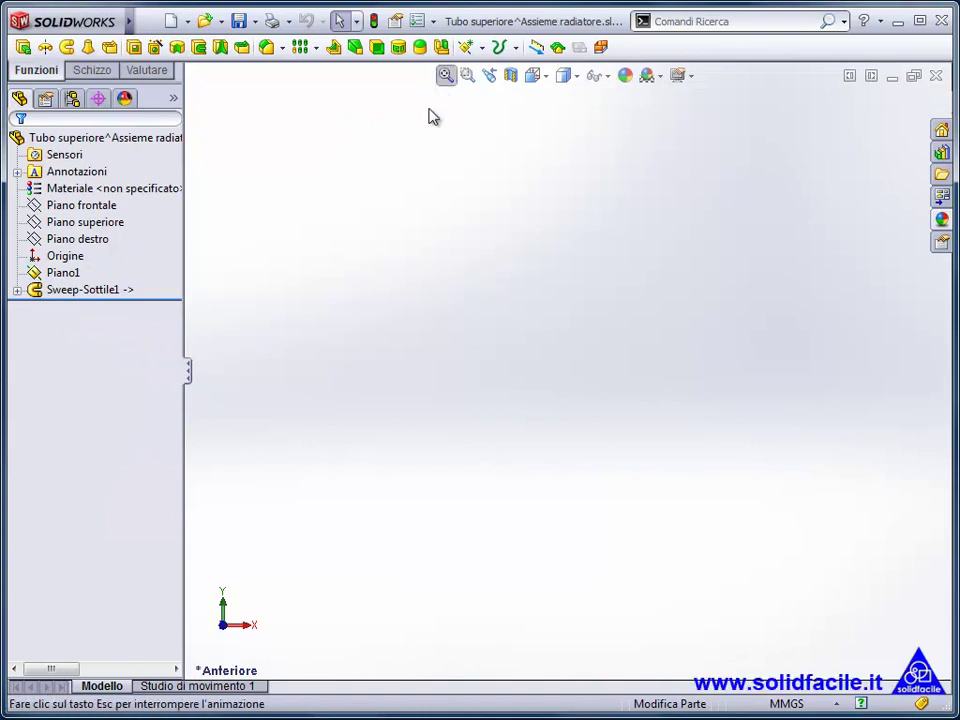
{"action": "key", "text": "ctrl+7"}
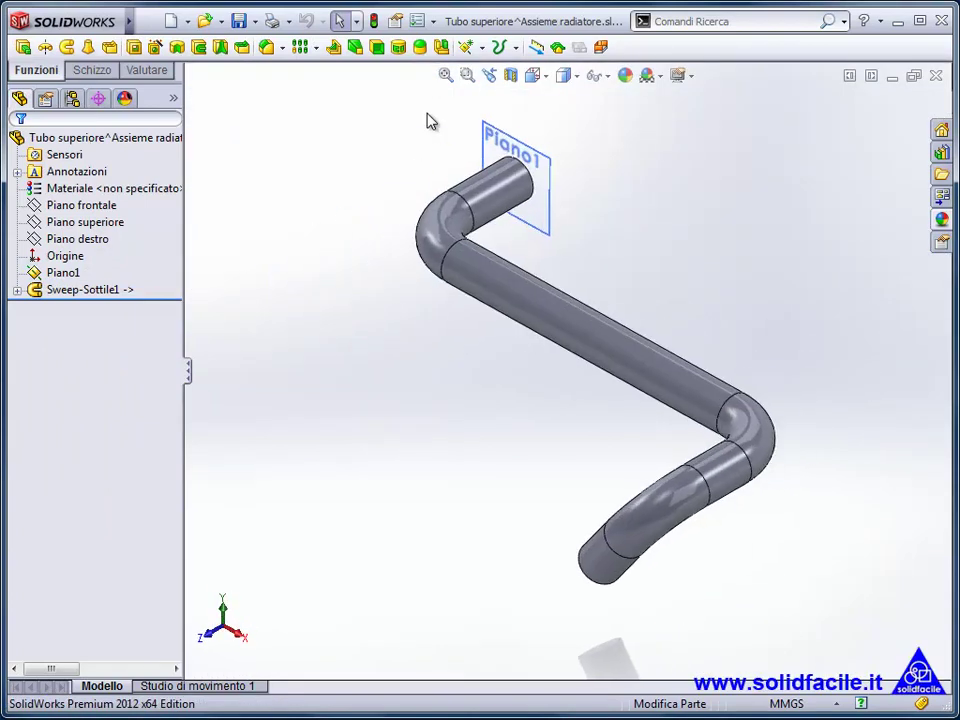
Apply the rame lucido copper appearance from Metalli > Rame to the pipe, then close the part.
{"action": "left_click", "coordinate": [939, 221]}
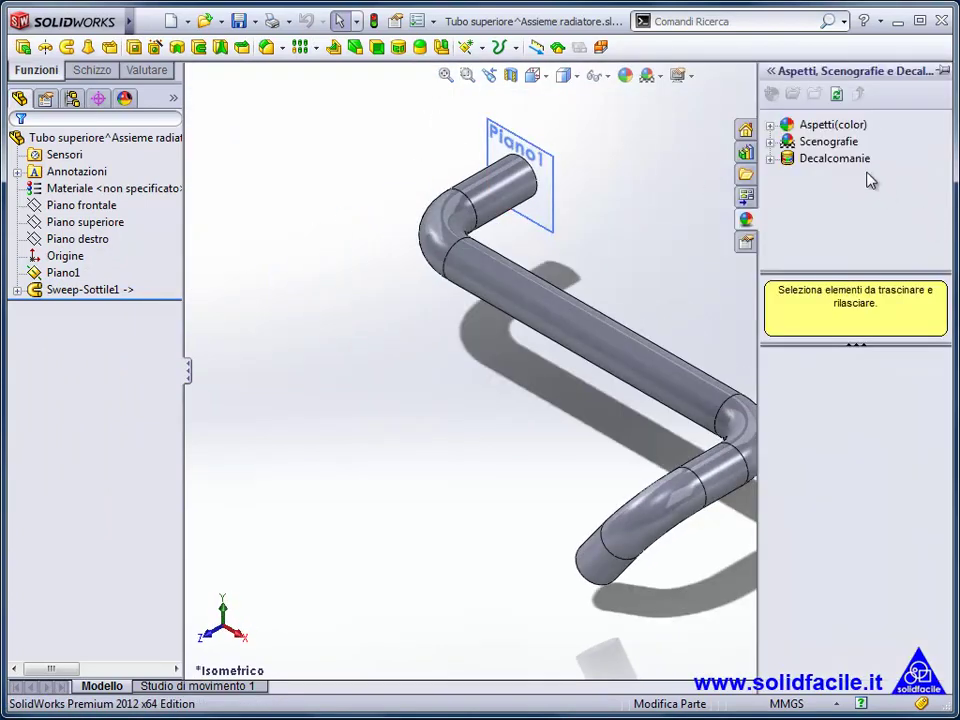
{"action": "left_click", "coordinate": [771, 125]}
{"action": "left_click", "coordinate": [788, 158]}
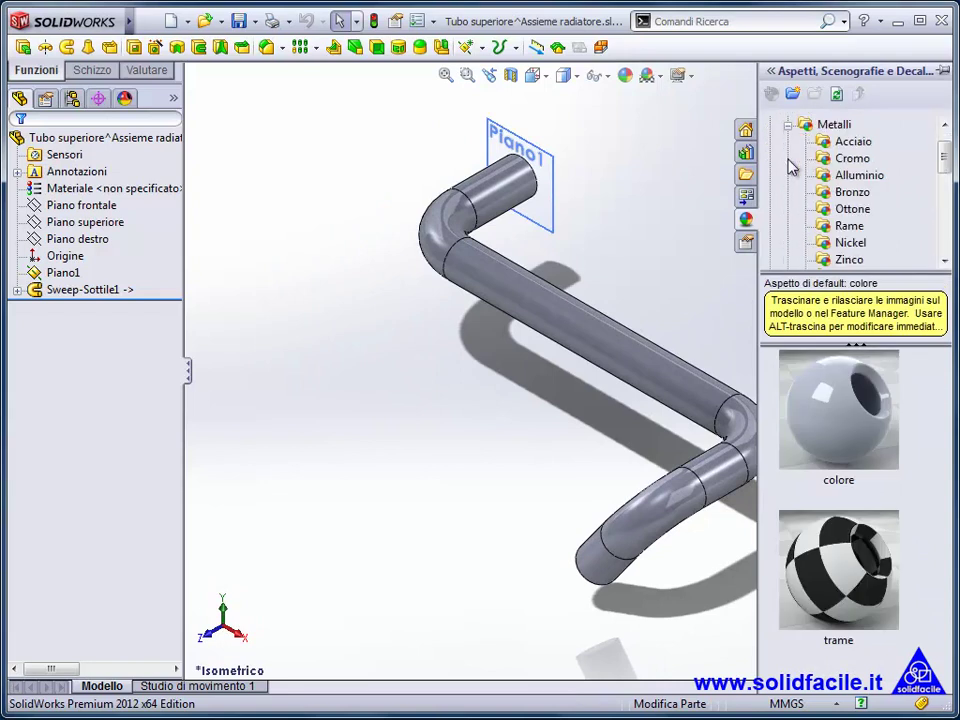
{"action": "left_click", "coordinate": [848, 230]}
{"action": "left_click_drag", "start_coordinate": [835, 405], "coordinate": [632, 362]}
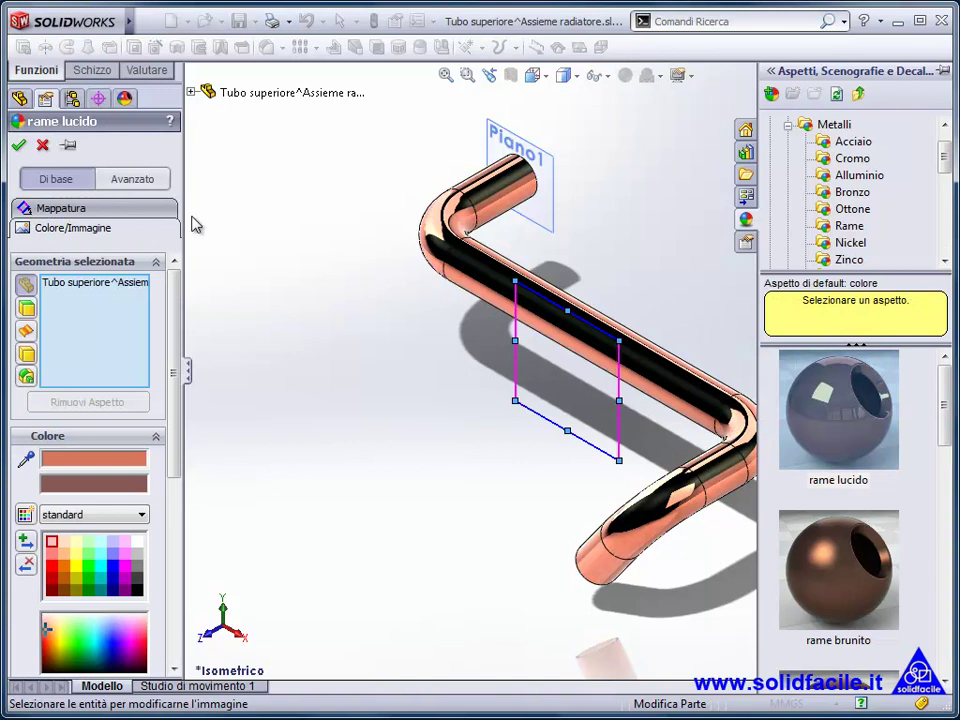
{"action": "left_click", "coordinate": [17, 140]}
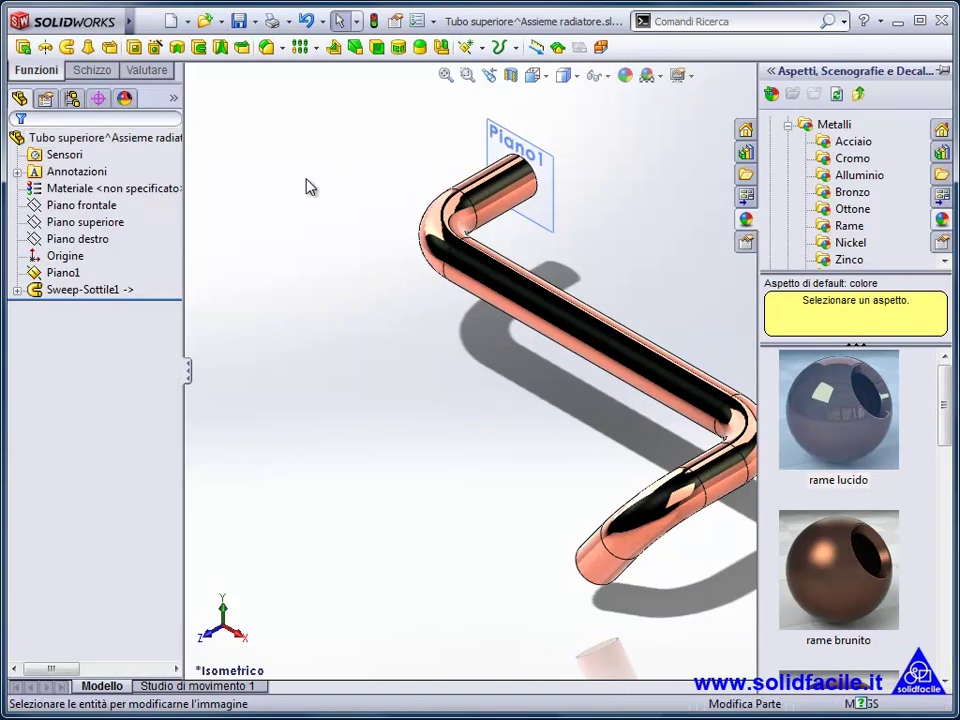
{"action": "left_click", "coordinate": [937, 75]}
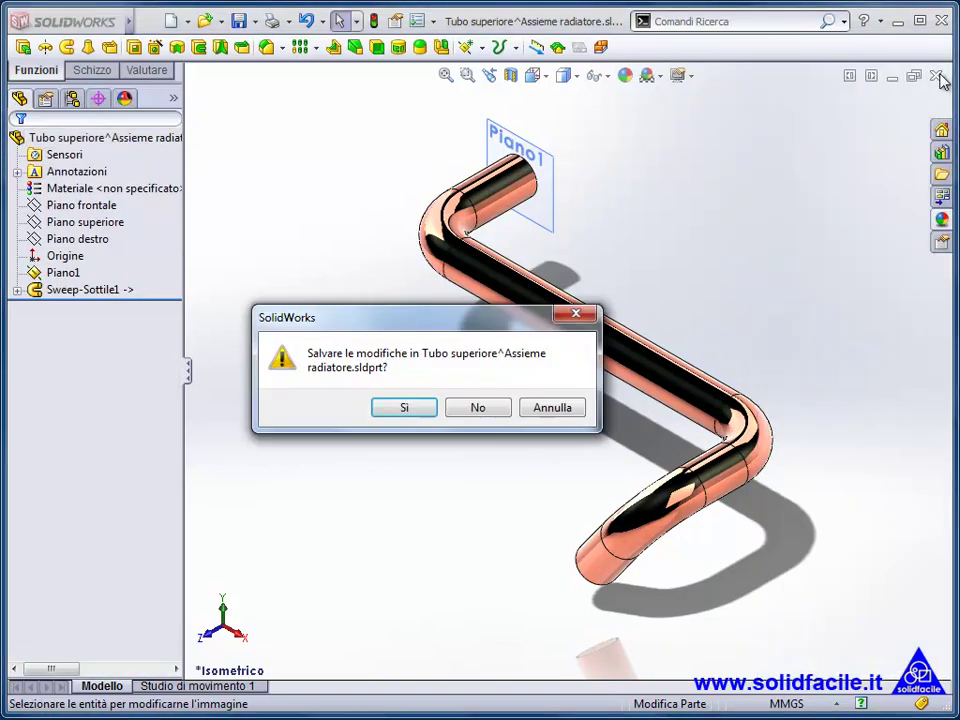
Save changes to Tubo superiore and orbit the assembly to view the copper pipe.
{"action": "left_click", "coordinate": [408, 406]}
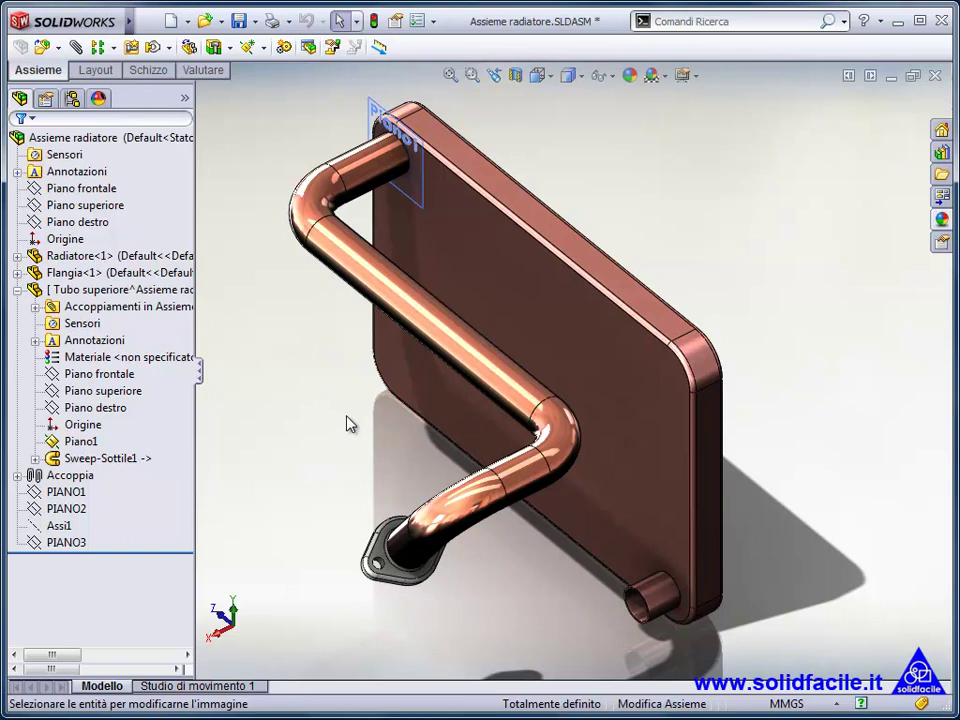
{"action": "mouse_move", "coordinate": [347, 423]}
{"action": "middle_mouse_down"}
{"action": "mouse_move", "coordinate": [362, 326]}
{"action": "mouse_move", "coordinate": [401, 326]}
{"action": "mouse_move", "coordinate": [422, 339]}
{"action": "mouse_move", "coordinate": [375, 426]}
{"action": "middle_mouse_up"}
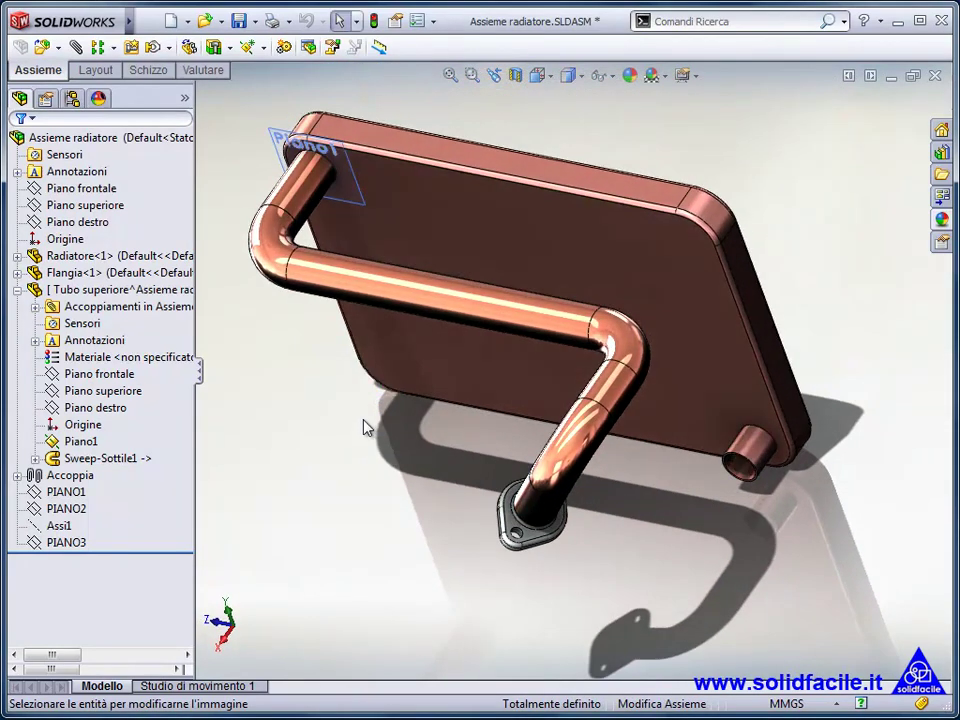